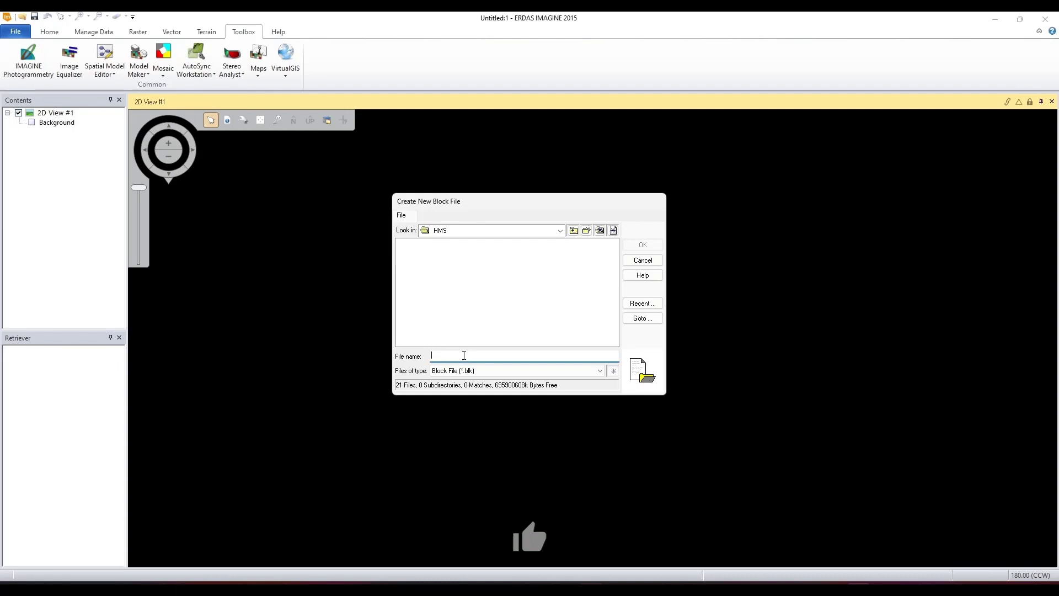
Step: Create a block file named HMS in the HMS folder, using a geometric model from the Camera category
{"action": "type", "text": "HMS"}
{"action": "left_click", "coordinate": [642, 245]}
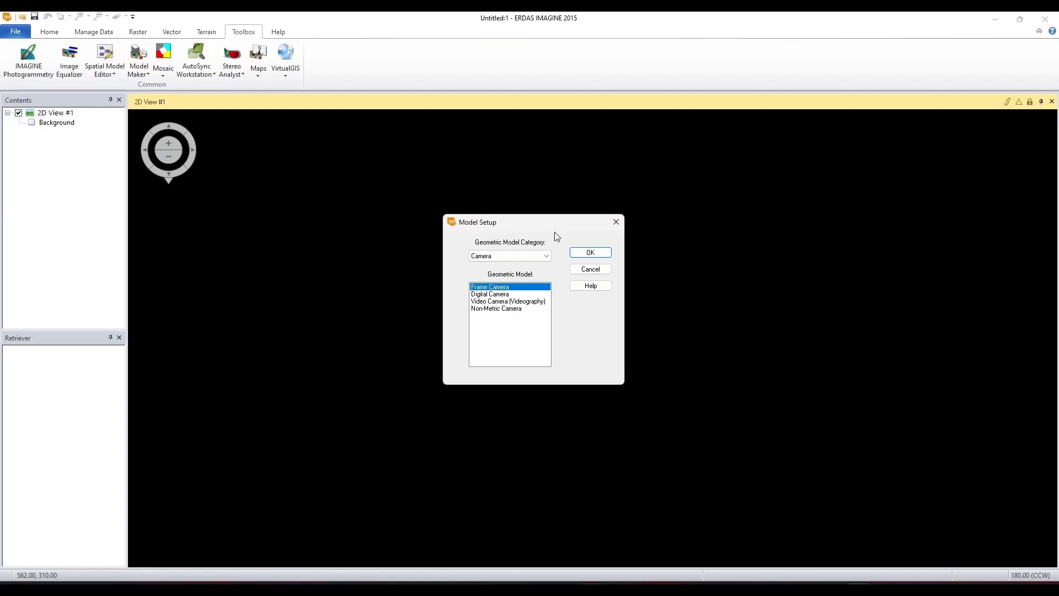
{"action": "left_click", "coordinate": [546, 260]}
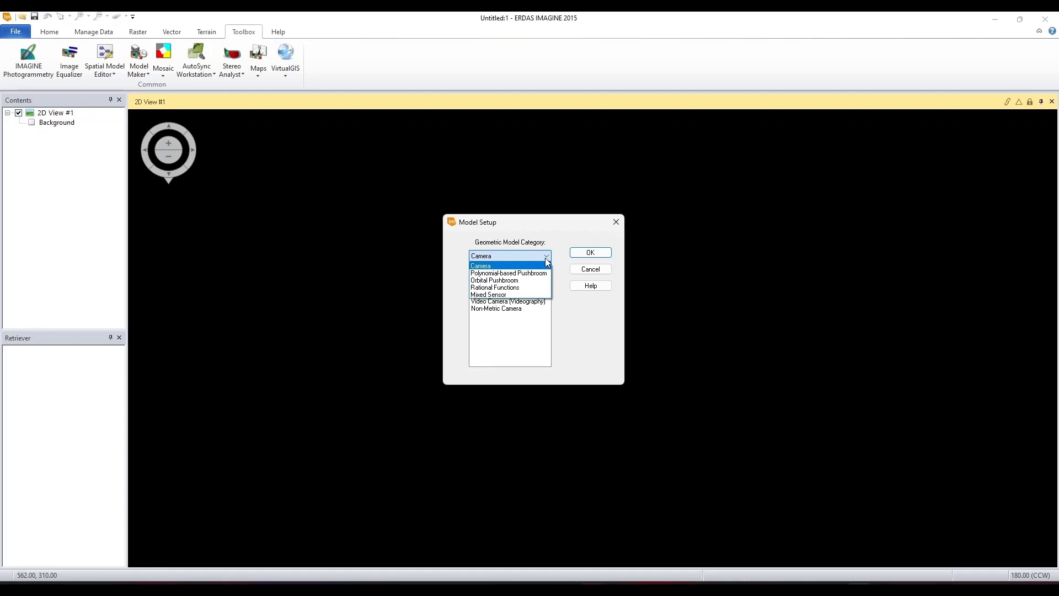
{"action": "left_click", "coordinate": [546, 258]}
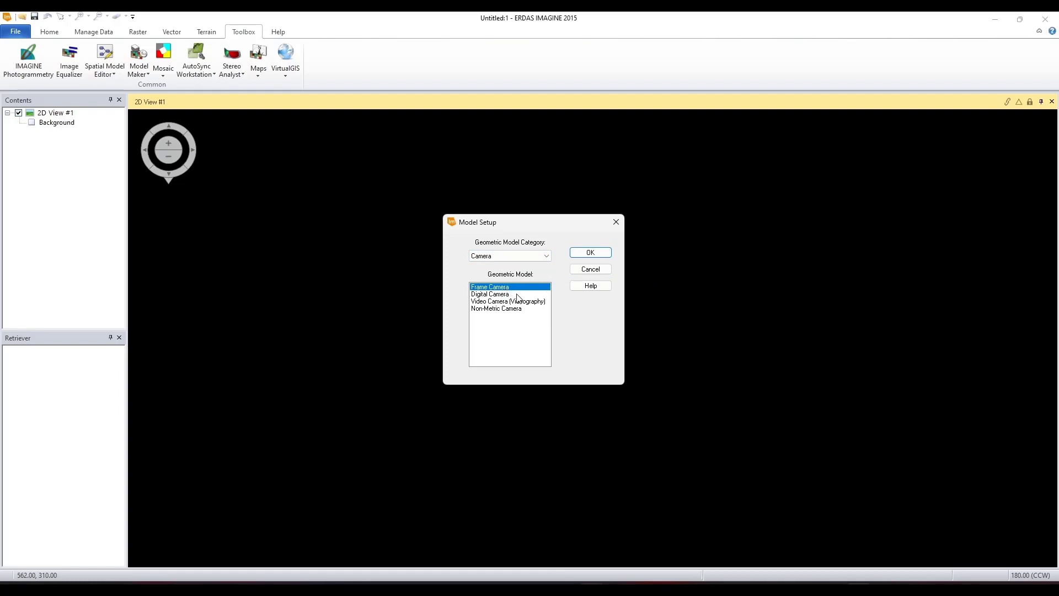
{"action": "key", "text": "Return"}
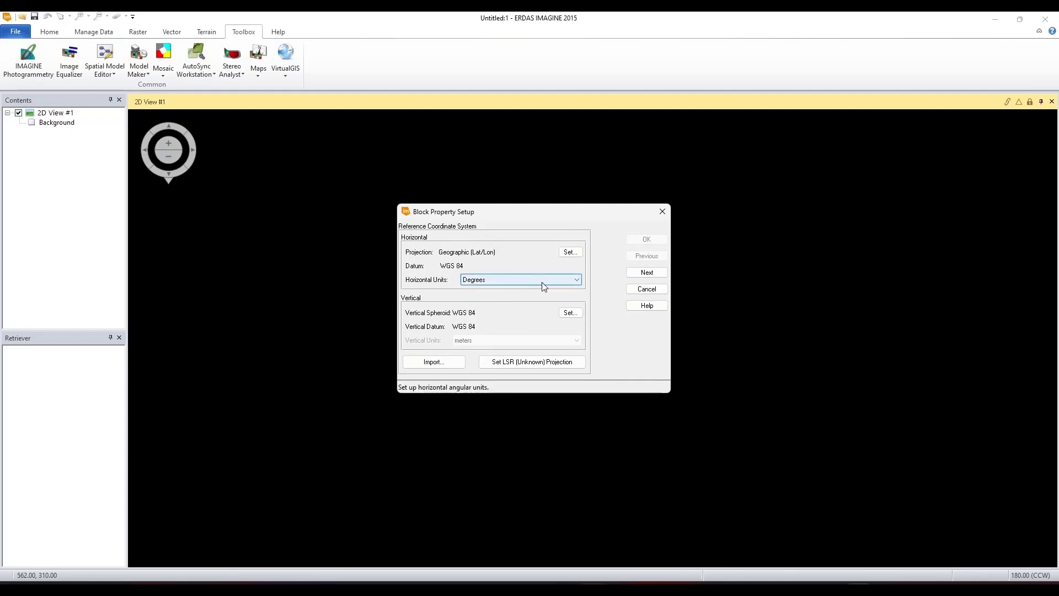
Step: Change the block's horizontal projection type to UTM
{"action": "left_click", "coordinate": [570, 253]}
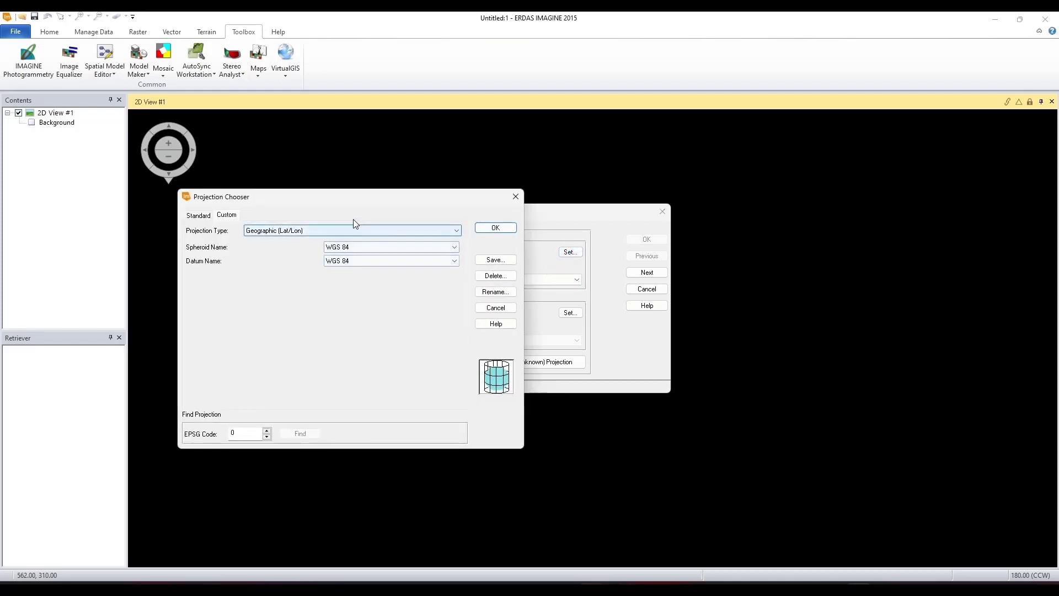
{"action": "left_click", "coordinate": [385, 230]}
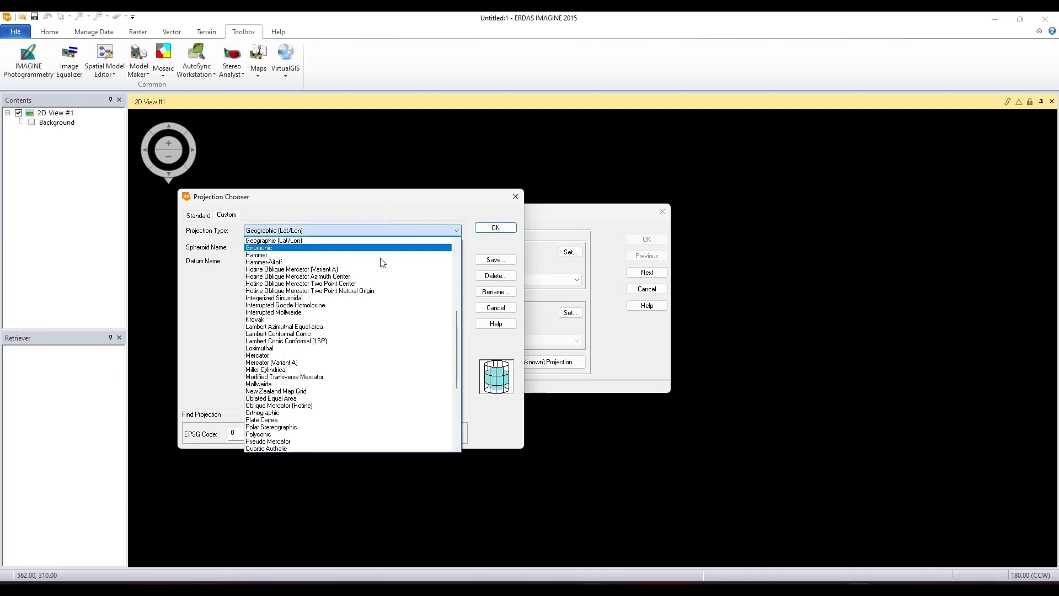
{"action": "left_click_drag", "start_coordinate": [458, 353], "coordinate": [458, 336]}
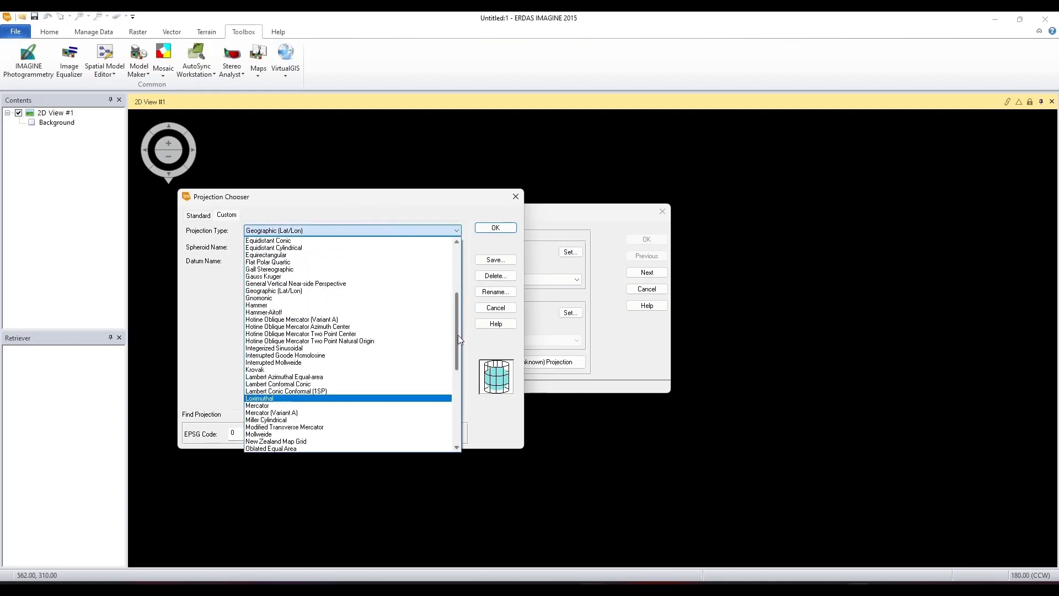
{"action": "scroll", "coordinate": [317, 423], "scroll_direction": "down", "scroll_amount": 2}
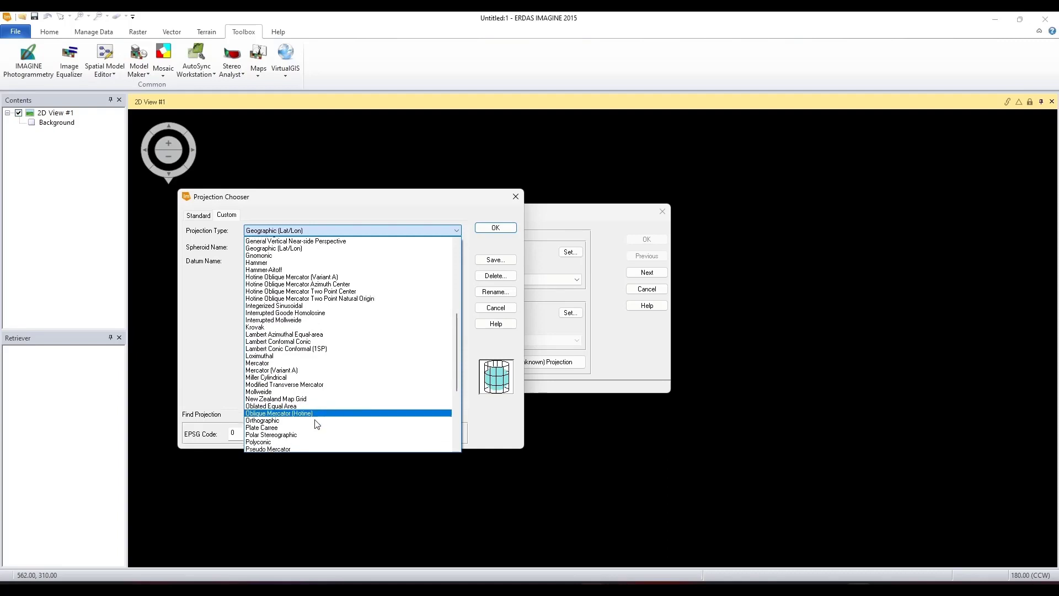
{"action": "scroll", "coordinate": [317, 423], "scroll_direction": "down", "scroll_amount": 2}
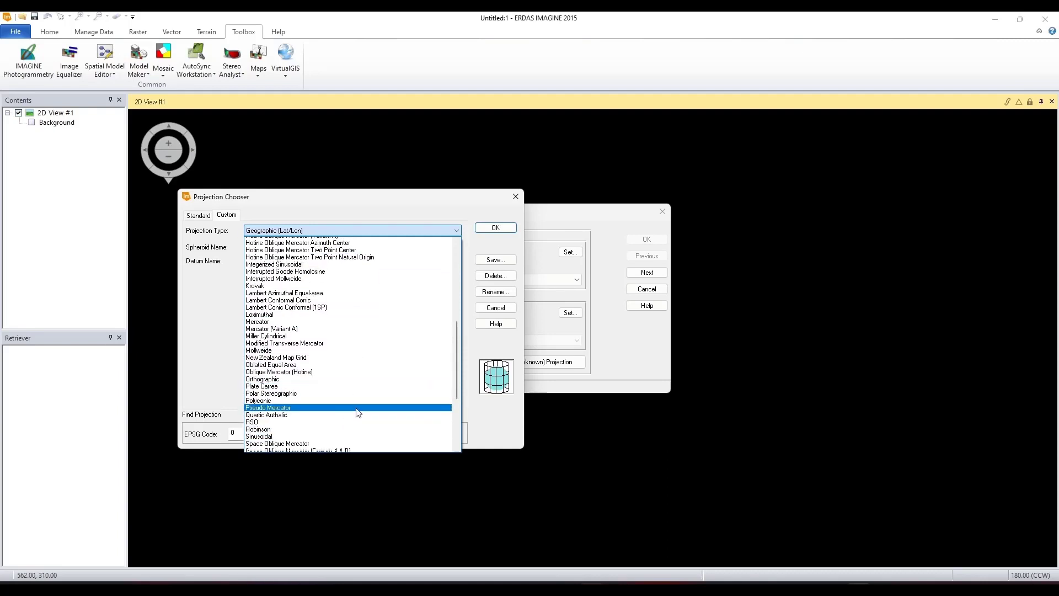
{"action": "scroll", "coordinate": [358, 412], "scroll_direction": "down", "scroll_amount": 2}
{"action": "left_click", "coordinate": [330, 411]}
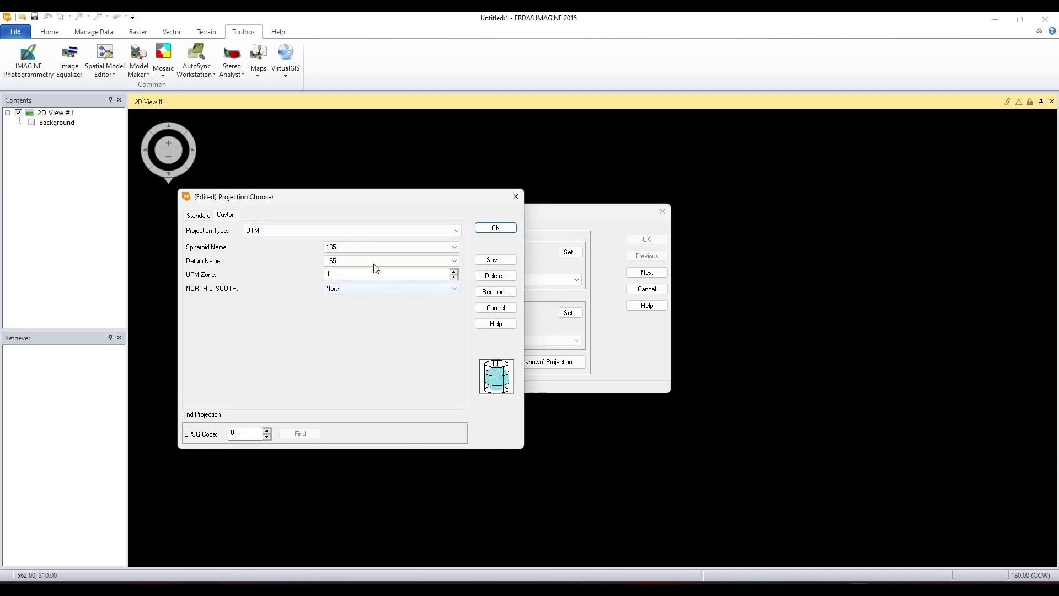
Step: Set both the spheroid and the datum of the UTM projection to WGS 84
{"action": "left_click", "coordinate": [373, 244]}
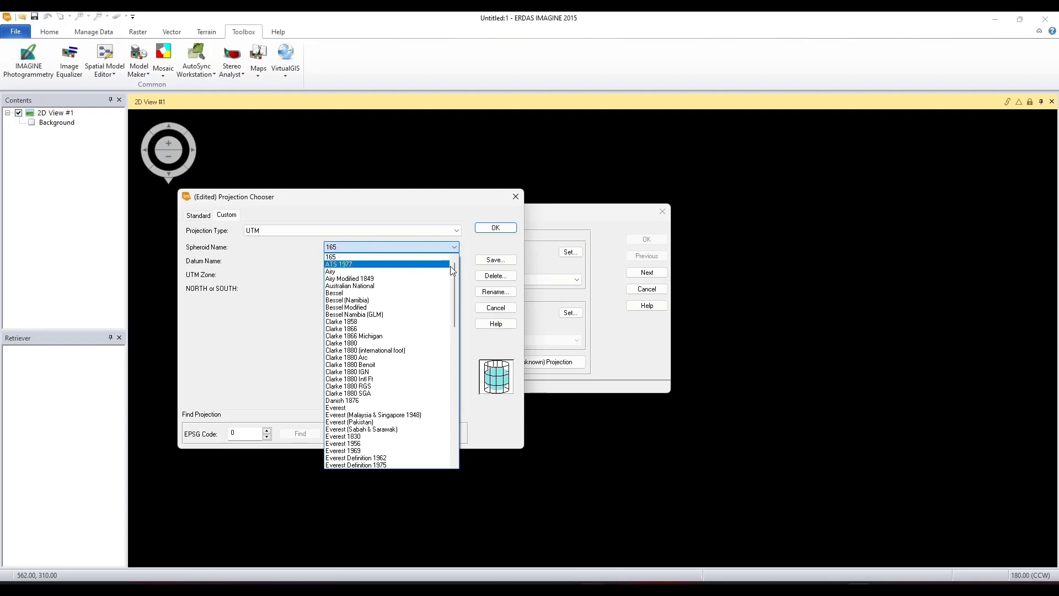
{"action": "left_click_drag", "start_coordinate": [454, 275], "coordinate": [441, 414]}
{"action": "left_click", "coordinate": [350, 436]}
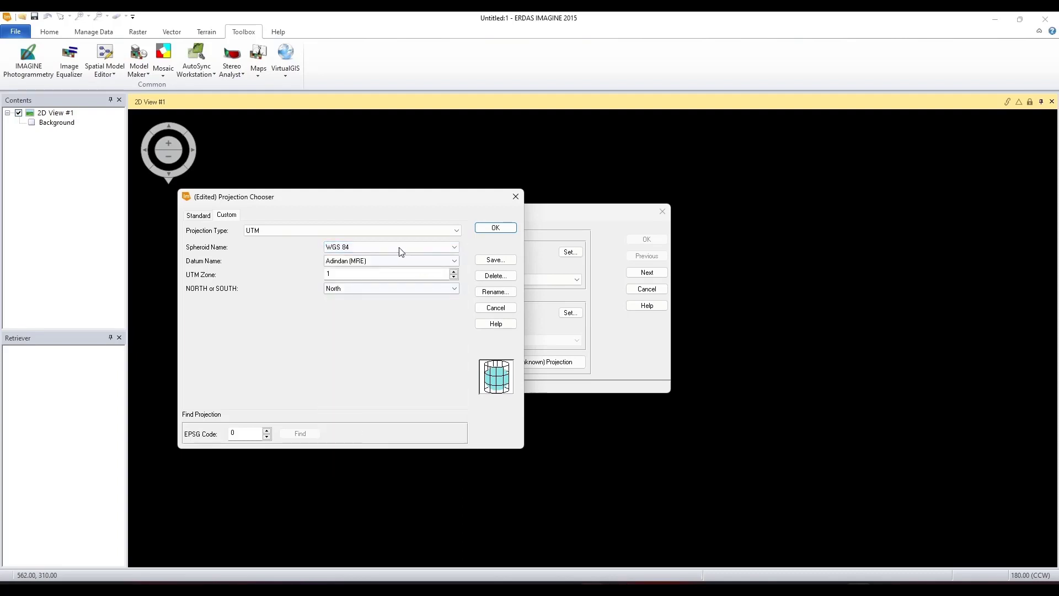
{"action": "left_click", "coordinate": [403, 261]}
{"action": "left_click_drag", "start_coordinate": [516, 306], "coordinate": [509, 454]}
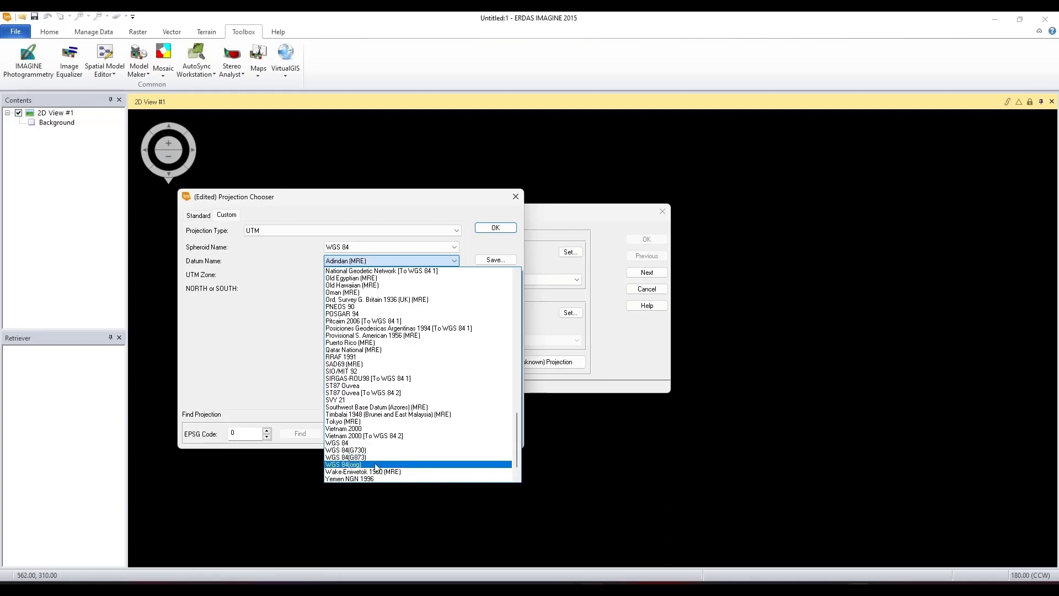
{"action": "left_click", "coordinate": [353, 442]}
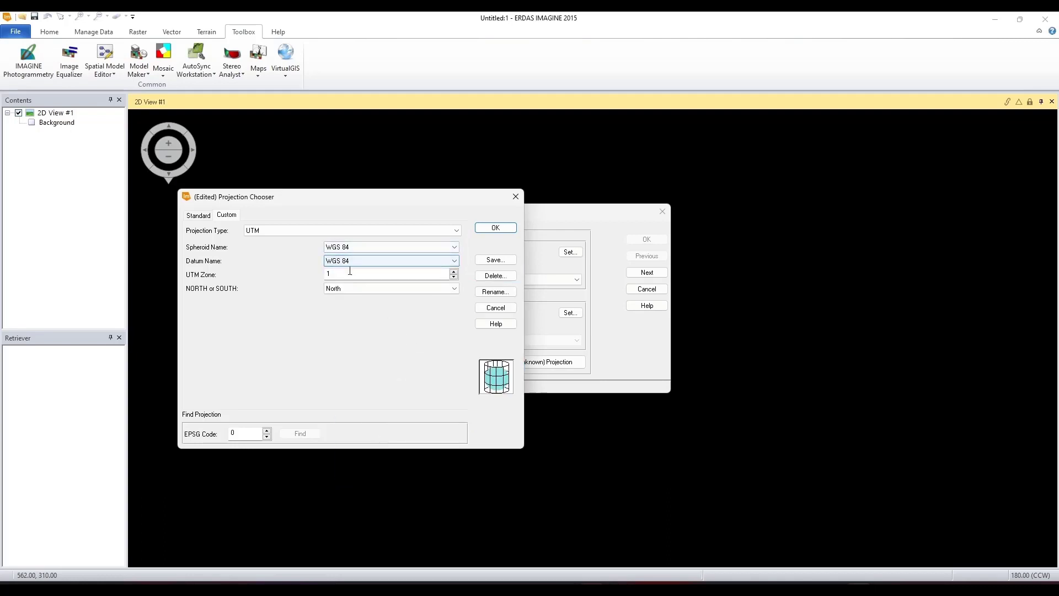
Step: Set the UTM zone to 32 North, find the projection by EPSG code 32632, and apply it to the block
{"action": "left_click_drag", "start_coordinate": [350, 270], "coordinate": [324, 274]}
{"action": "type", "text": "32"}
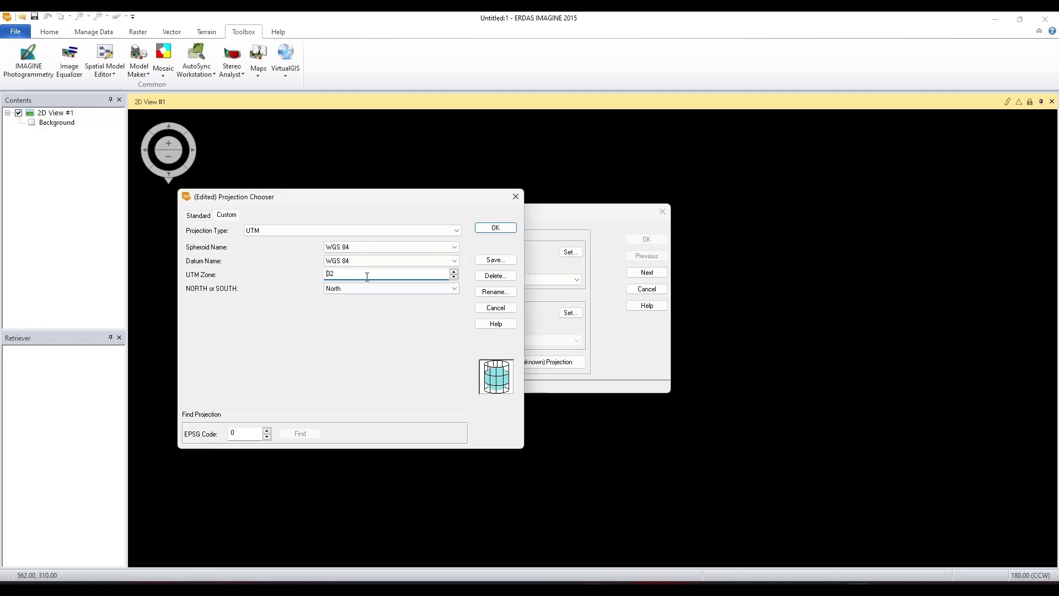
{"action": "double_click", "coordinate": [254, 433]}
{"action": "key", "text": "Return"}
{"action": "left_click", "coordinate": [311, 434]}
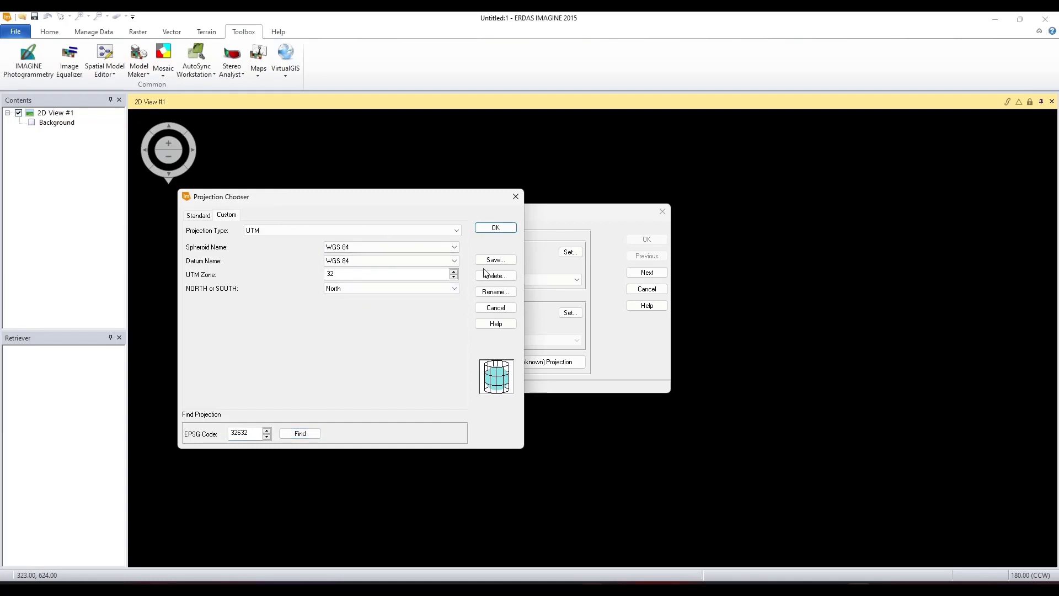
{"action": "left_click", "coordinate": [495, 228]}
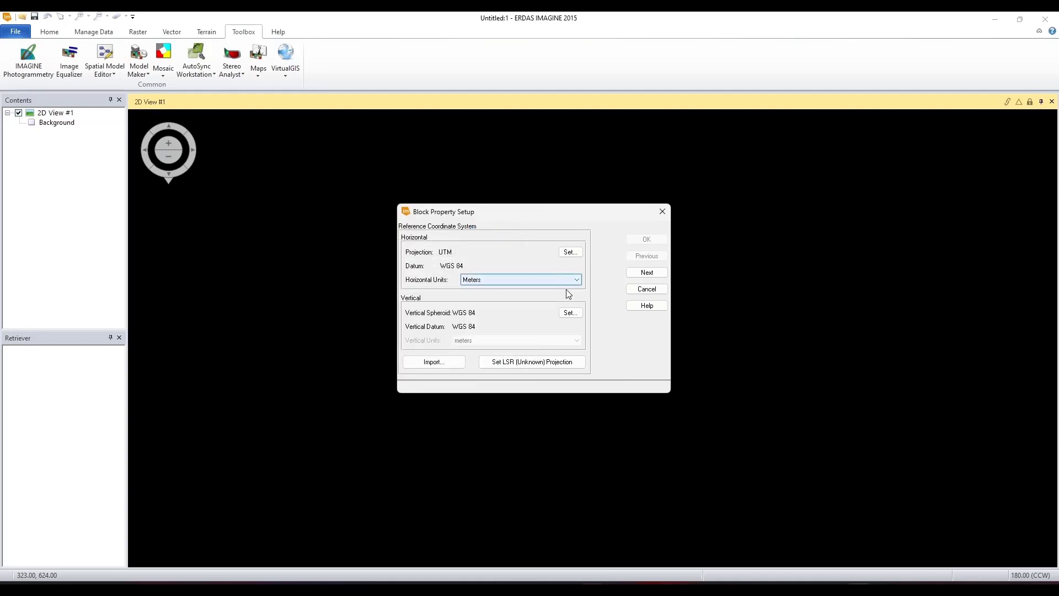
Step: Keep Meters as the horizontal units and Omega, Phi, Kappa as the rotation system for the block
{"action": "left_click", "coordinate": [575, 280]}
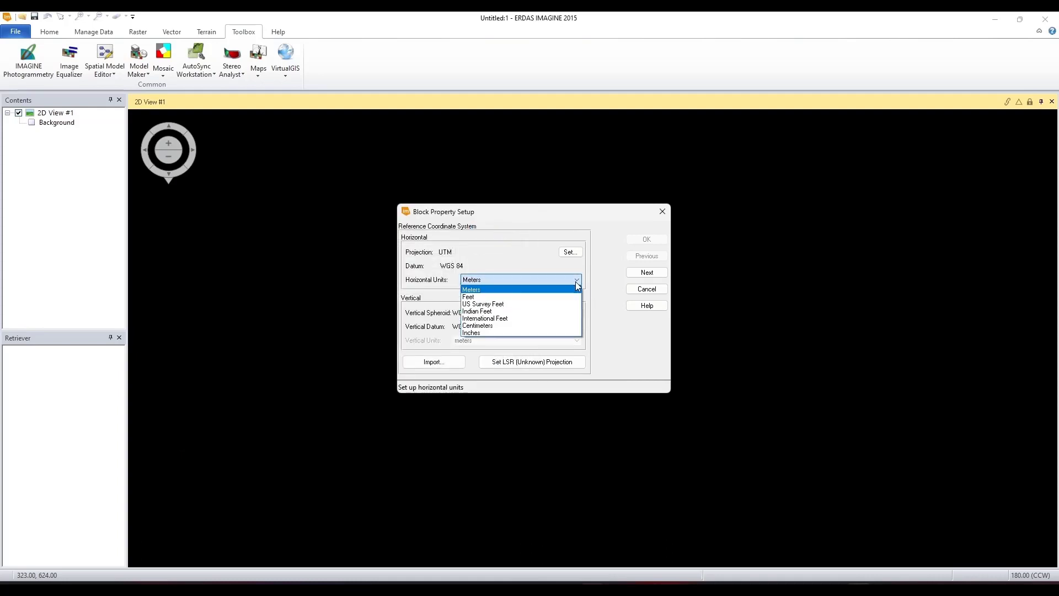
{"action": "left_click", "coordinate": [604, 285]}
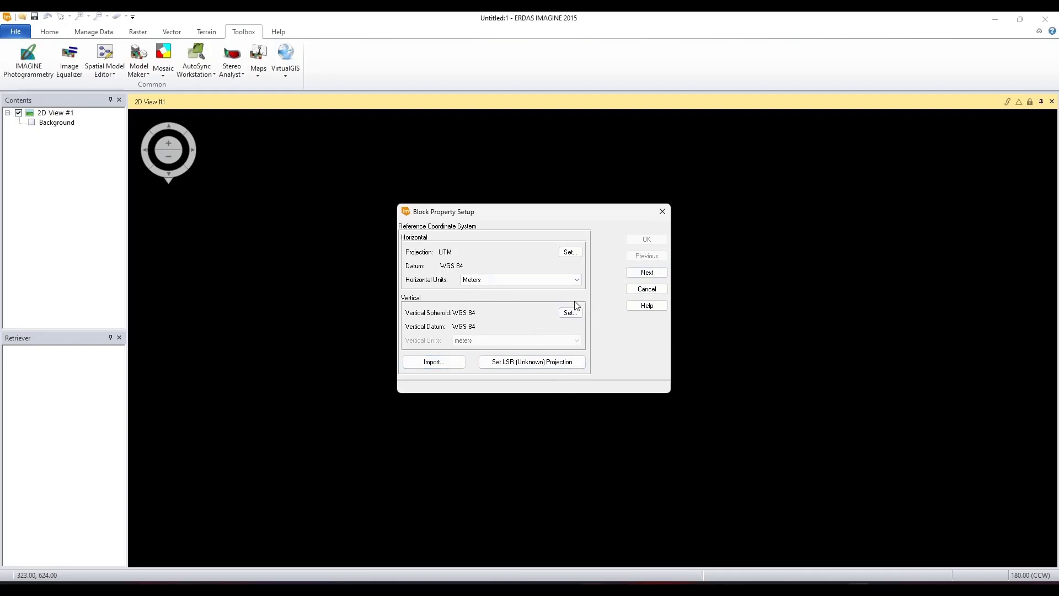
{"action": "left_click", "coordinate": [646, 272]}
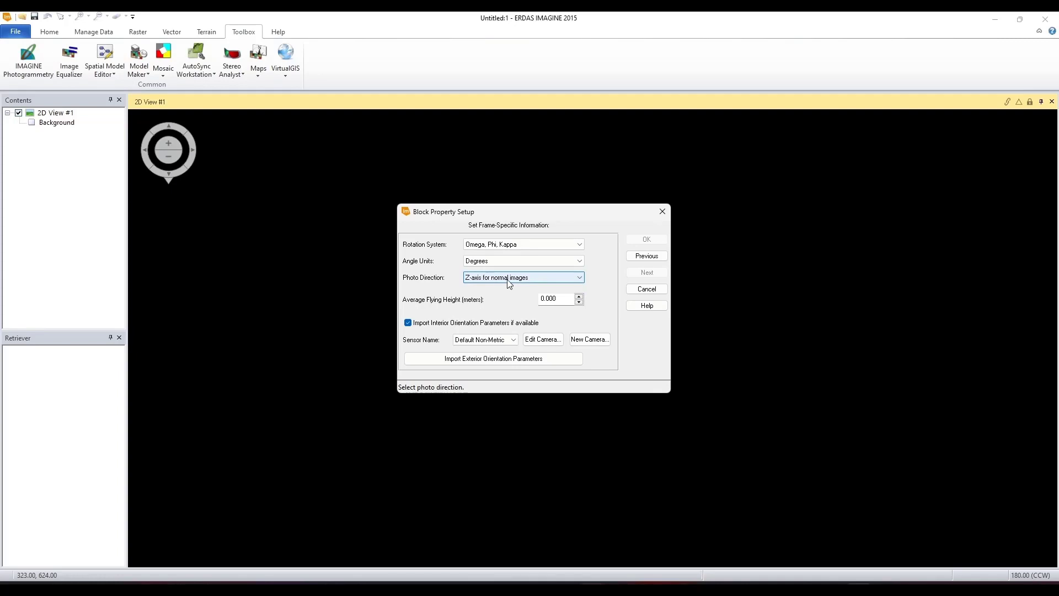
{"action": "left_click", "coordinate": [578, 247]}
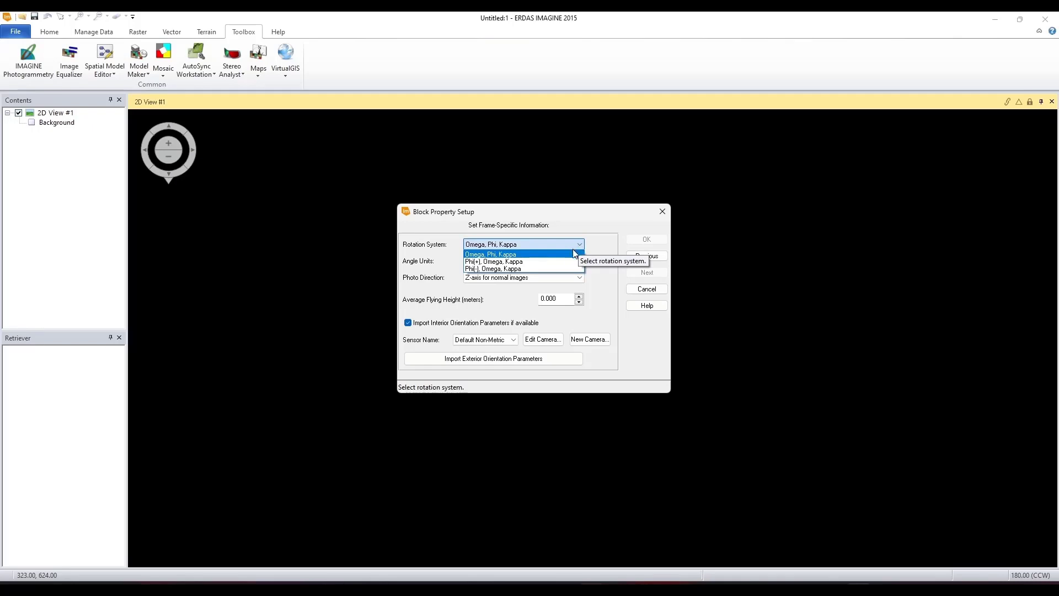
{"action": "left_click", "coordinate": [575, 254]}
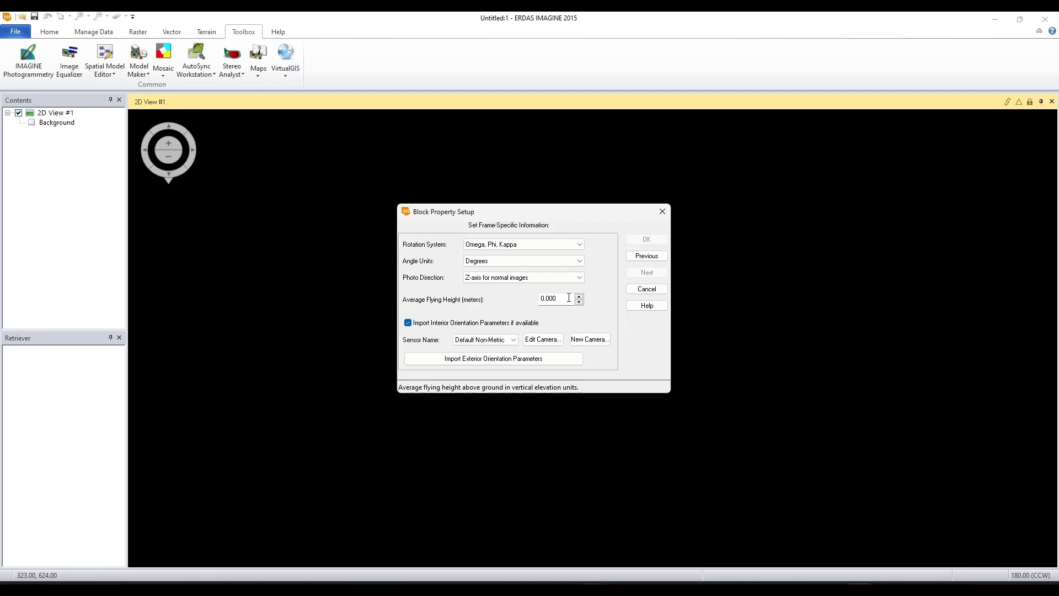
Step: Set the average flying height to 60 meters and open the Default Non-Metric camera for editing
{"action": "left_click_drag", "start_coordinate": [569, 298], "coordinate": [526, 300]}
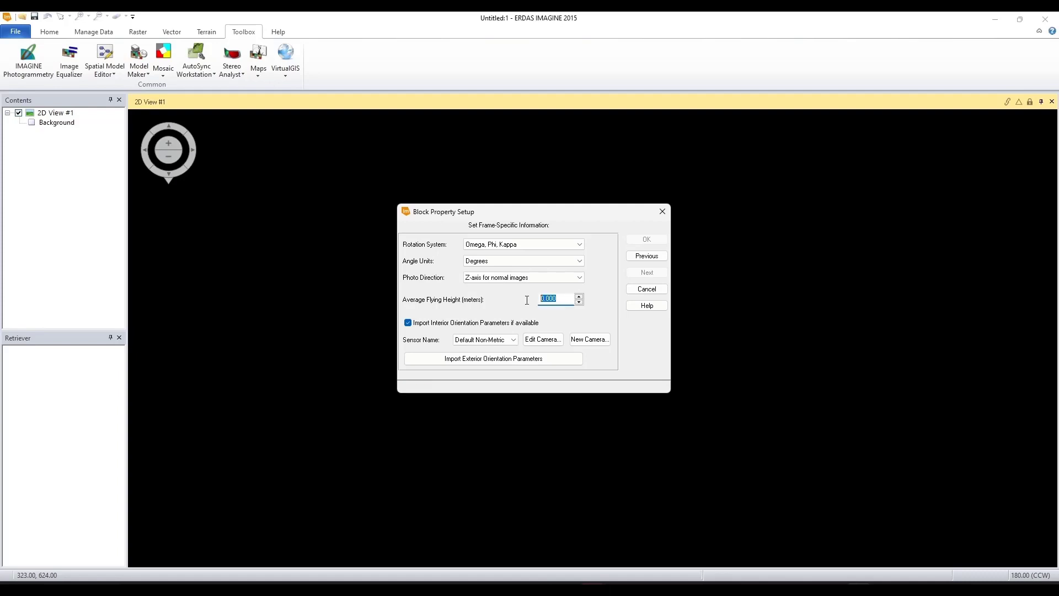
{"action": "type", "text": "60"}
{"action": "key", "text": "Return"}
{"action": "left_click", "coordinate": [548, 339]}
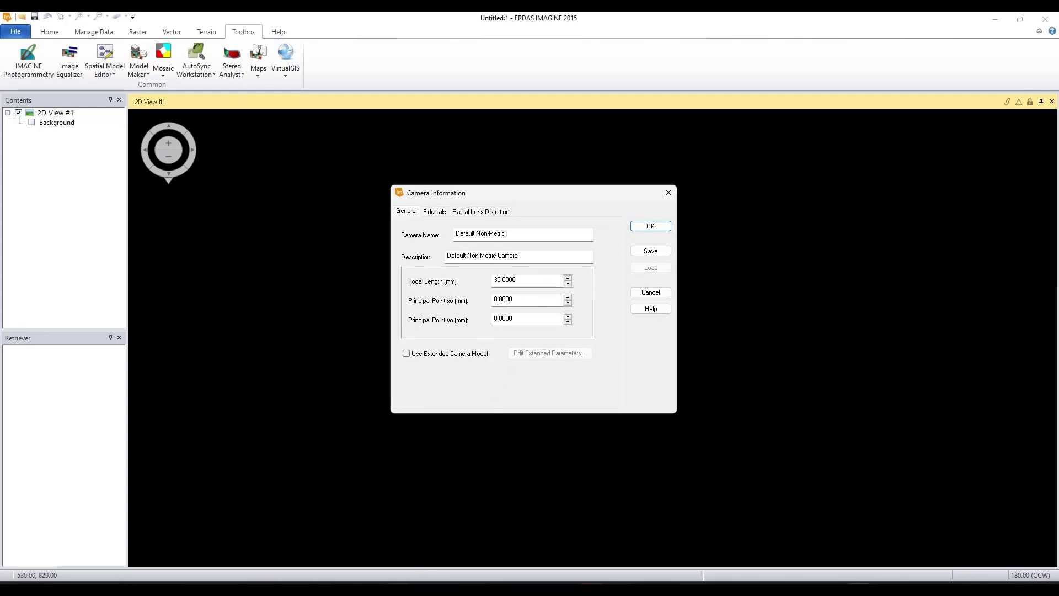
Step: Switch to File Explorer and examine the camera details in the properties of DJI_0060.JPG, including its focal length
{"action": "left_click", "coordinate": [412, 586]}
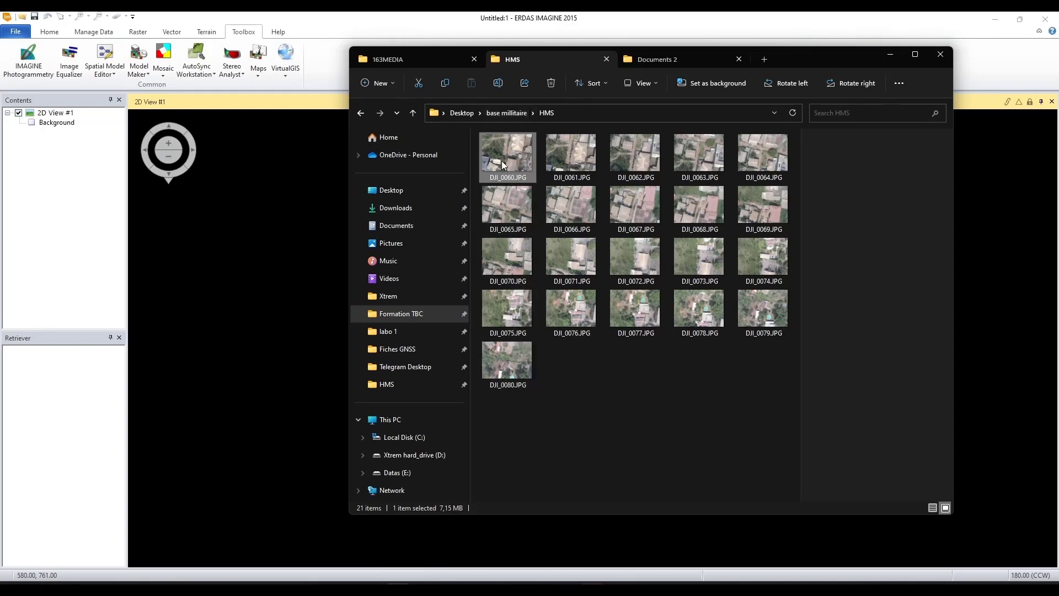
{"action": "key", "text": "alt+Return"}
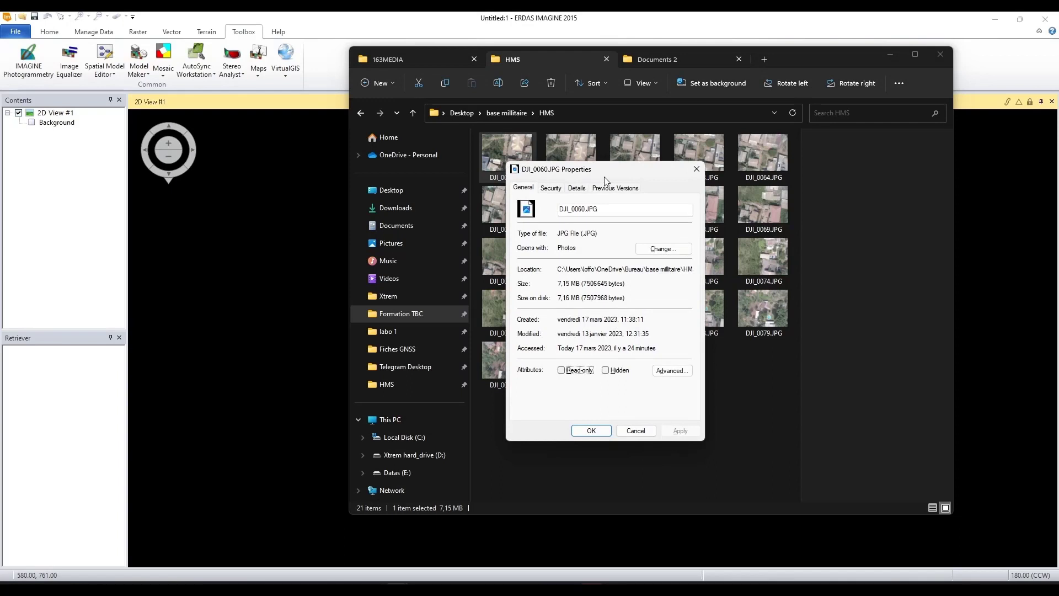
{"action": "left_click", "coordinate": [579, 189]}
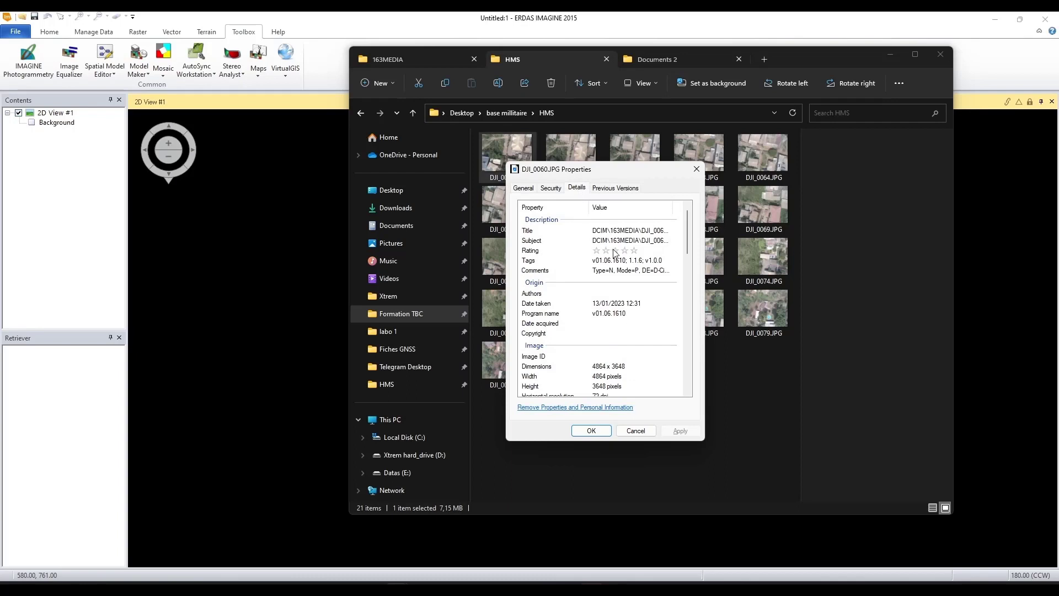
{"action": "scroll", "coordinate": [621, 275], "scroll_direction": "down", "scroll_amount": 3}
{"action": "scroll", "coordinate": [621, 275], "scroll_direction": "down", "scroll_amount": 7}
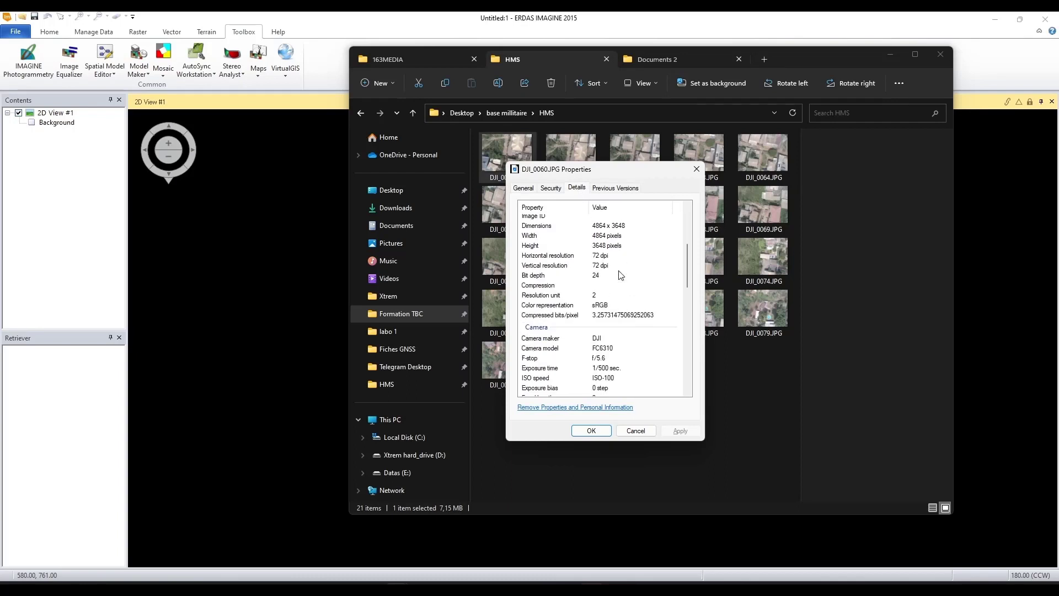
{"action": "scroll", "coordinate": [630, 275], "scroll_direction": "down", "scroll_amount": 1}
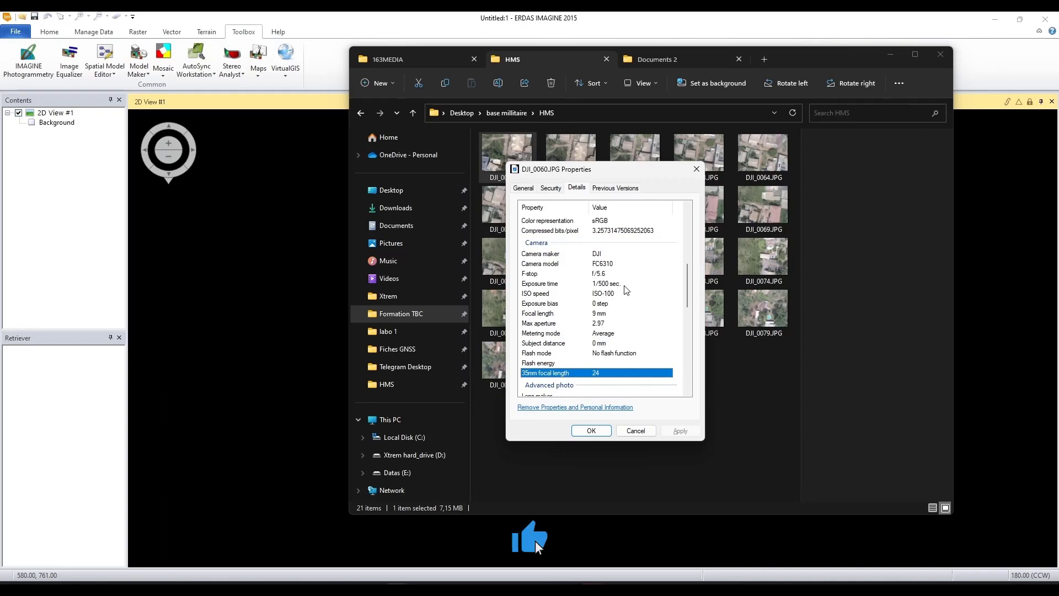
{"action": "scroll", "coordinate": [626, 288], "scroll_direction": "down", "scroll_amount": 1}
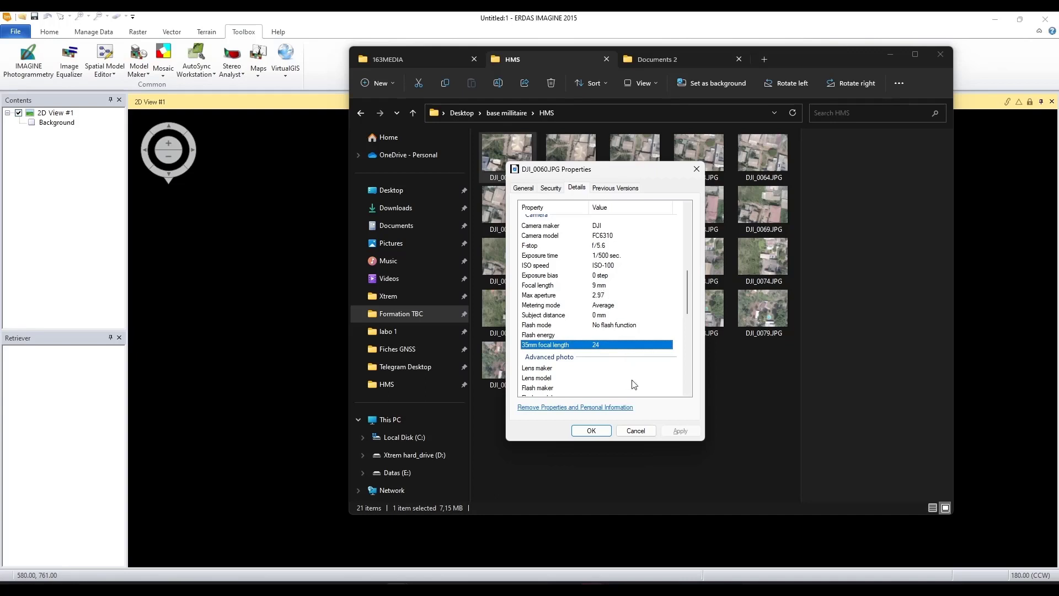
{"action": "left_click", "coordinate": [636, 431]}
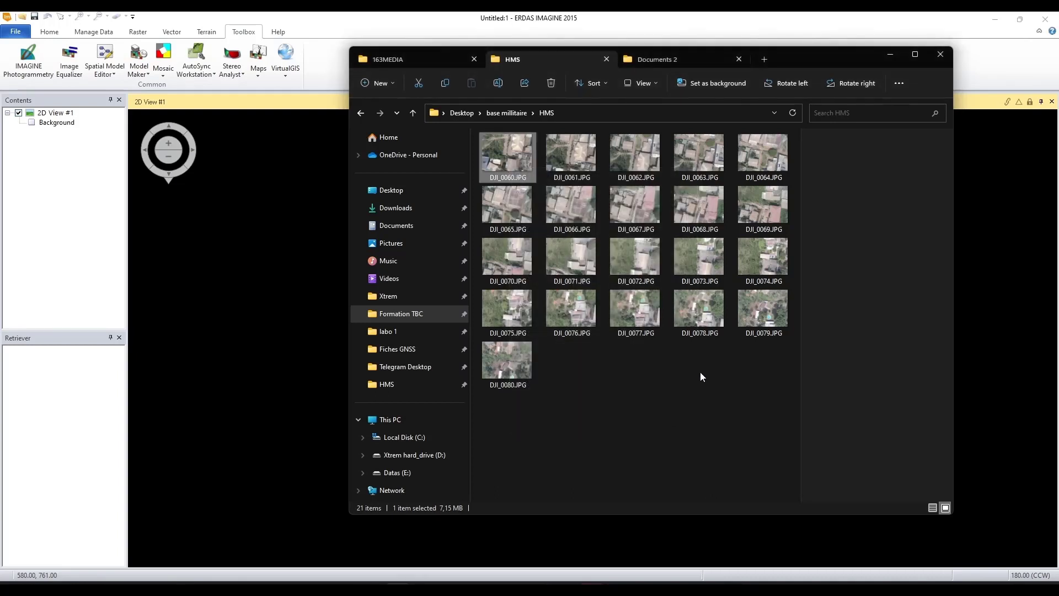
{"action": "left_click", "coordinate": [891, 56]}
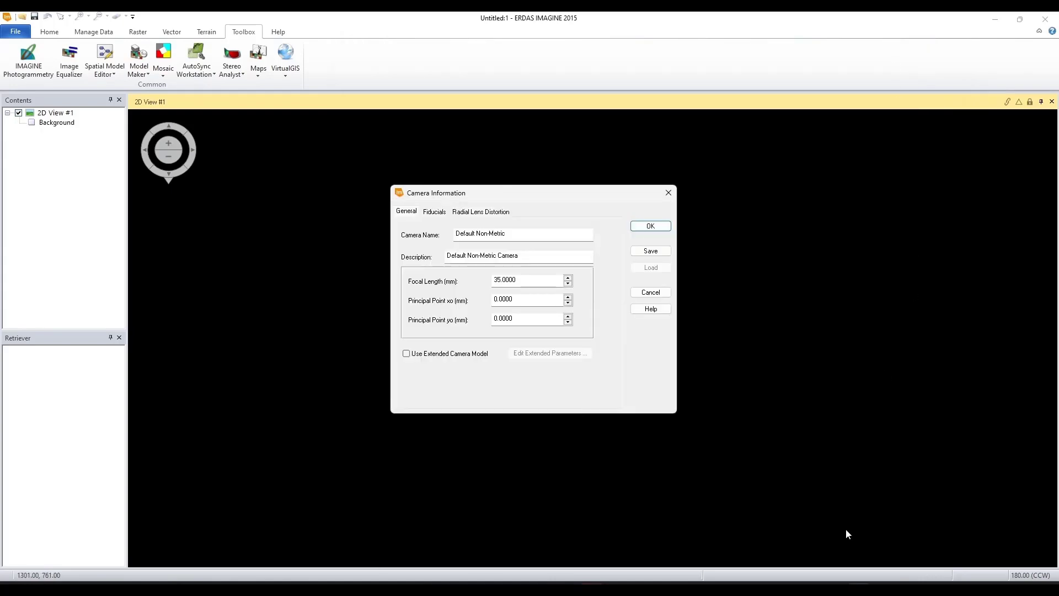
Step: Check slide 2 of Modele Erdas.pptx in PowerPoint, and set the Default Non-Metric camera's focal length to 8.8 mm in ERDAS IMAGINE
{"action": "mouse_move", "coordinate": [786, 589]}
{"action": "left_click", "coordinate": [810, 589]}
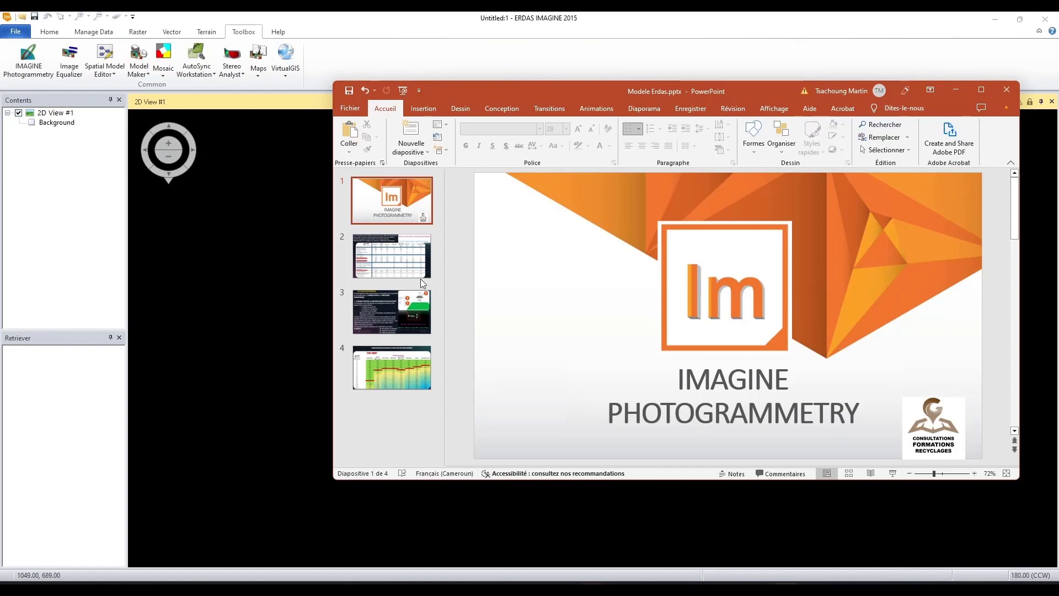
{"action": "left_click", "coordinate": [416, 273]}
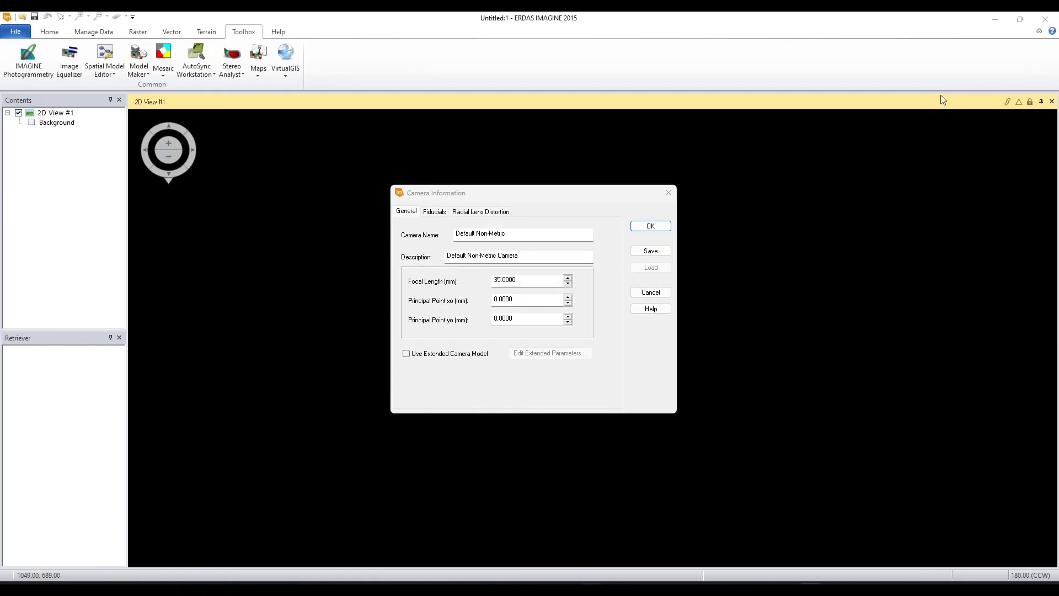
{"action": "left_click", "coordinate": [956, 89]}
{"action": "double_click", "coordinate": [564, 281]}
{"action": "type", "text": "8.8"}
{"action": "left_click", "coordinate": [665, 227]}
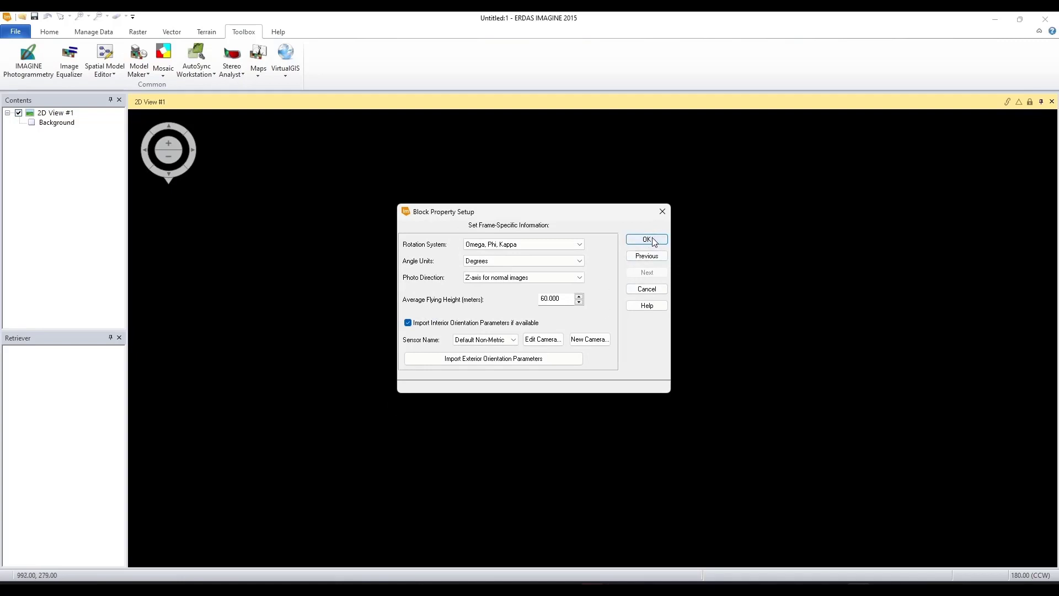
Step: Accept the block properties, start adding images to hms.blk, and browse to the HMS folder inside base militaire
{"action": "left_click", "coordinate": [652, 240]}
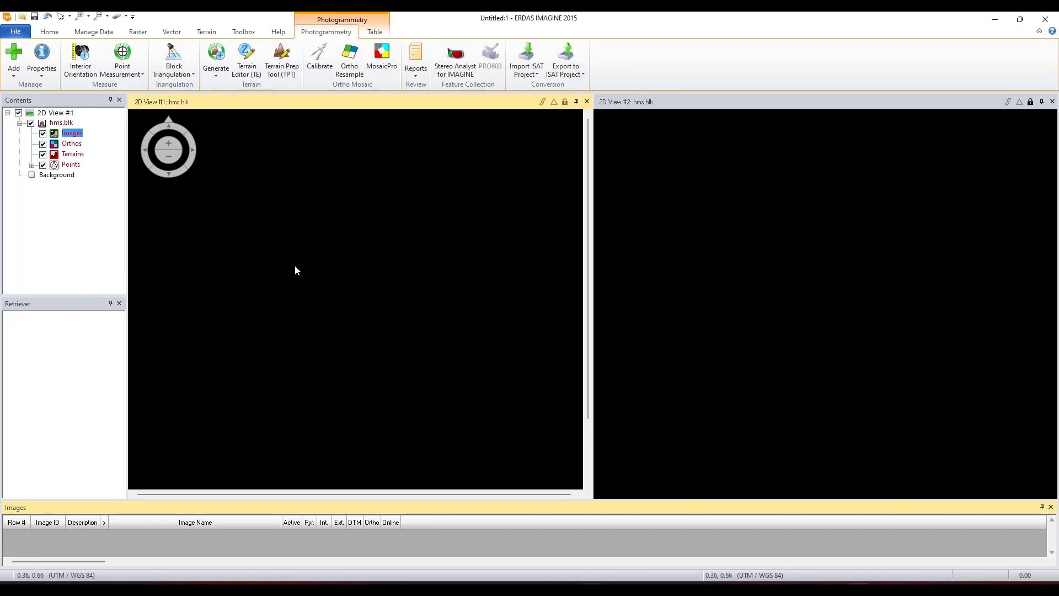
{"action": "right_click", "coordinate": [72, 135]}
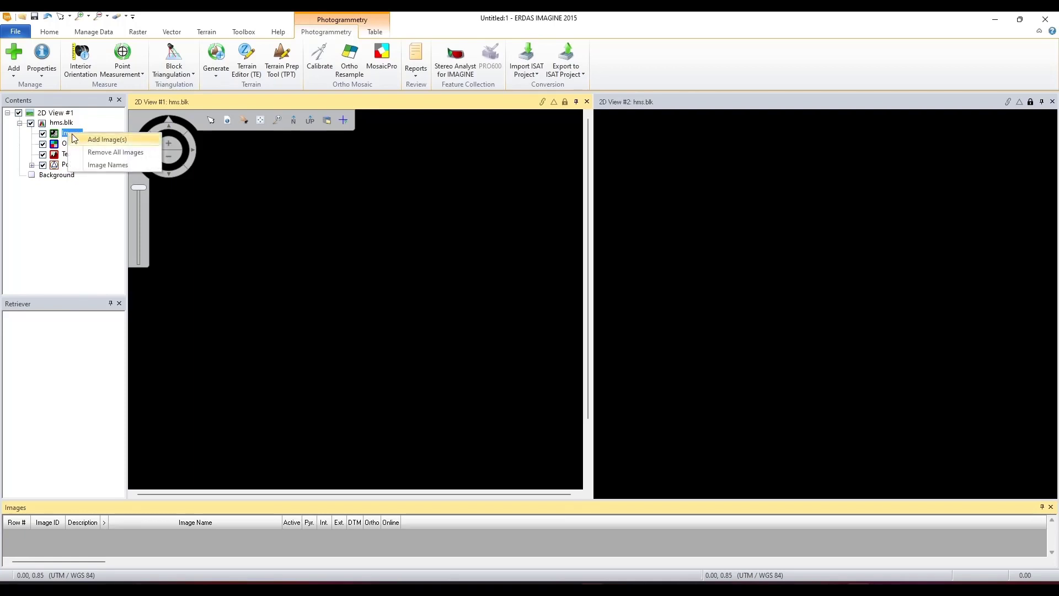
{"action": "left_click", "coordinate": [118, 138]}
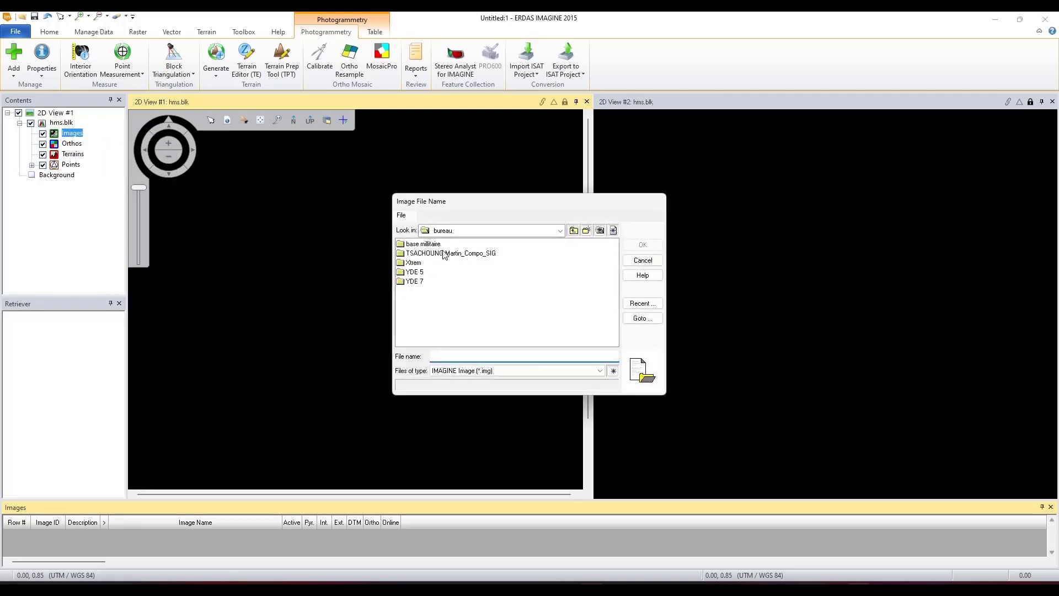
{"action": "double_click", "coordinate": [428, 245]}
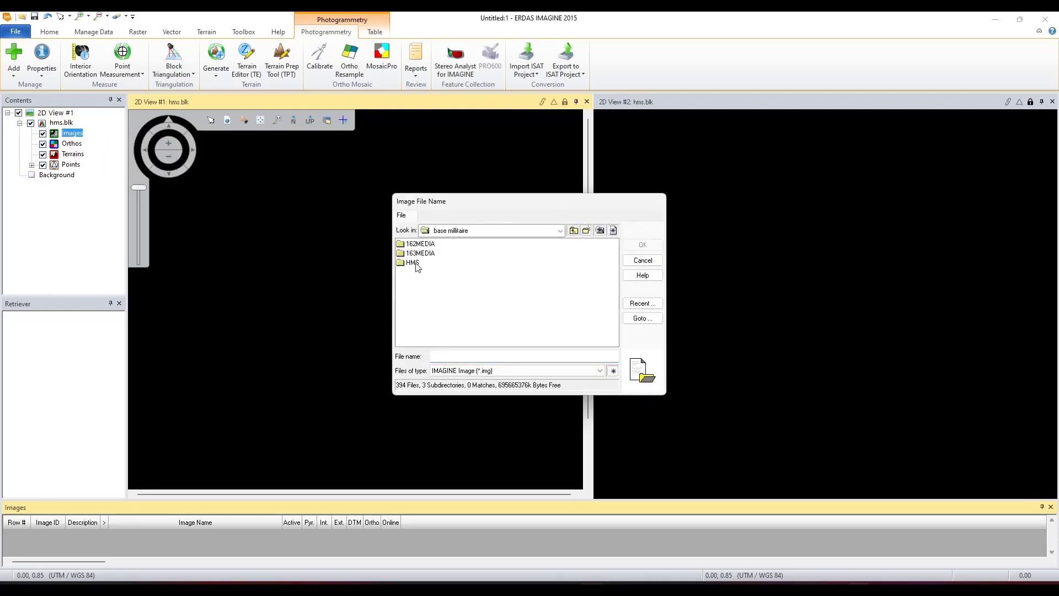
{"action": "double_click", "coordinate": [416, 262]}
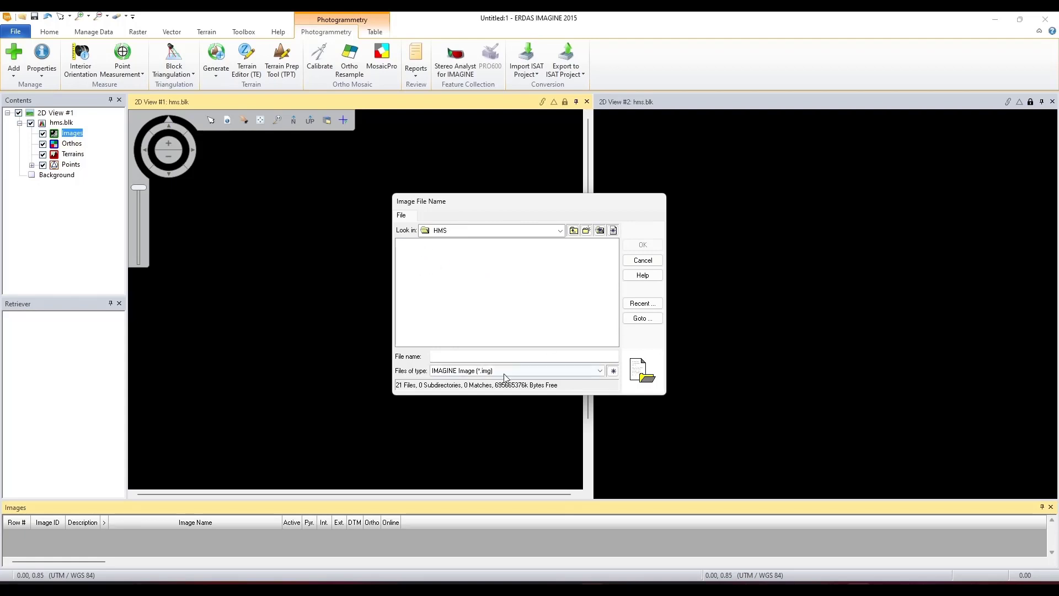
Step: Show all file-based raster formats and add DJI_0060.JPG through DJI_0080.JPG from the HMS folder to the block
{"action": "left_click", "coordinate": [527, 372]}
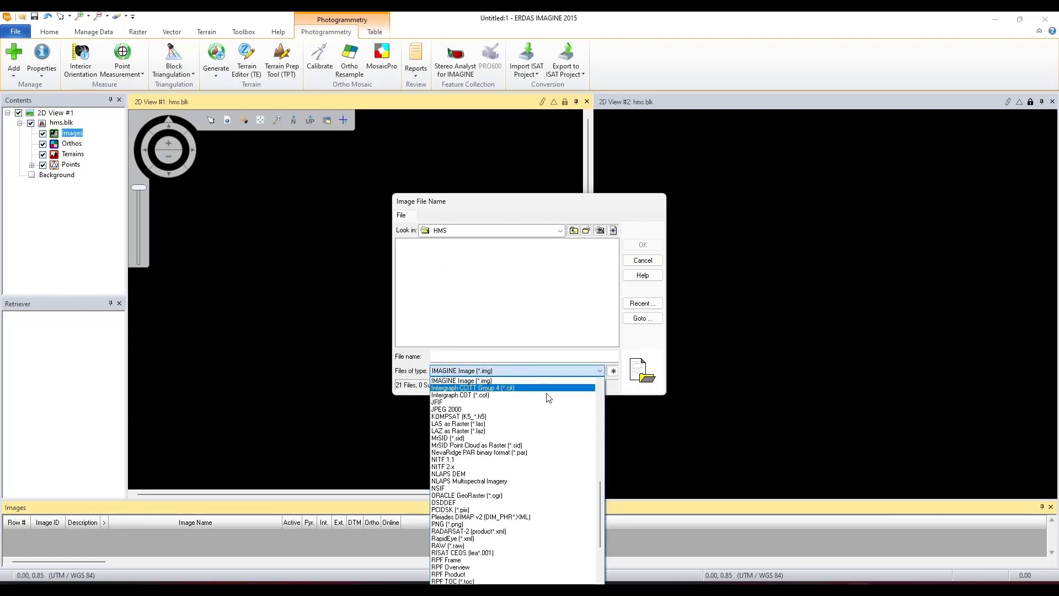
{"action": "left_click_drag", "start_coordinate": [603, 527], "coordinate": [604, 438]}
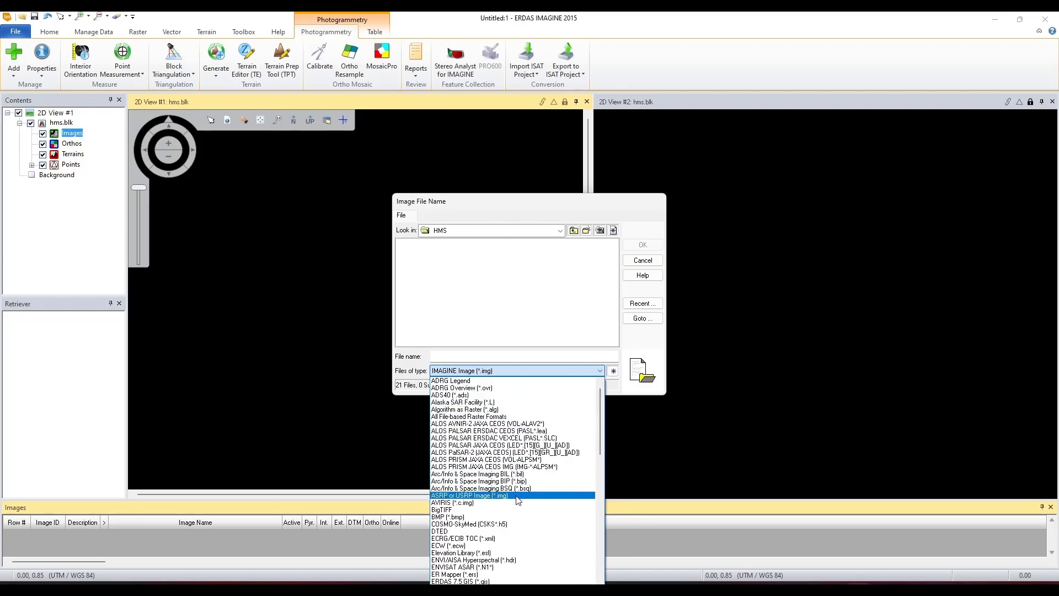
{"action": "left_click", "coordinate": [518, 417]}
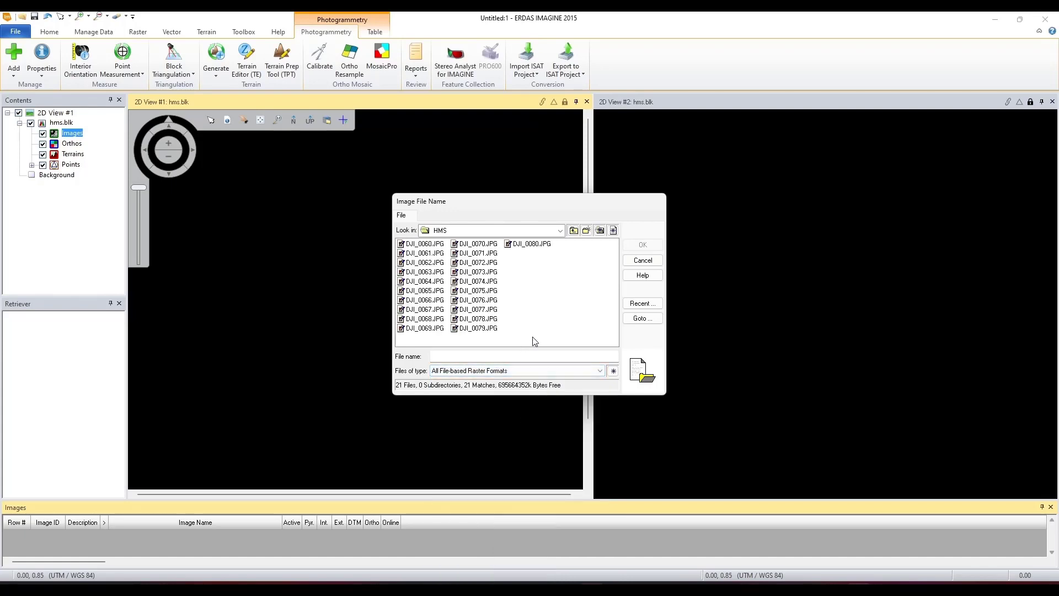
{"action": "left_click_drag", "start_coordinate": [578, 336], "coordinate": [401, 239]}
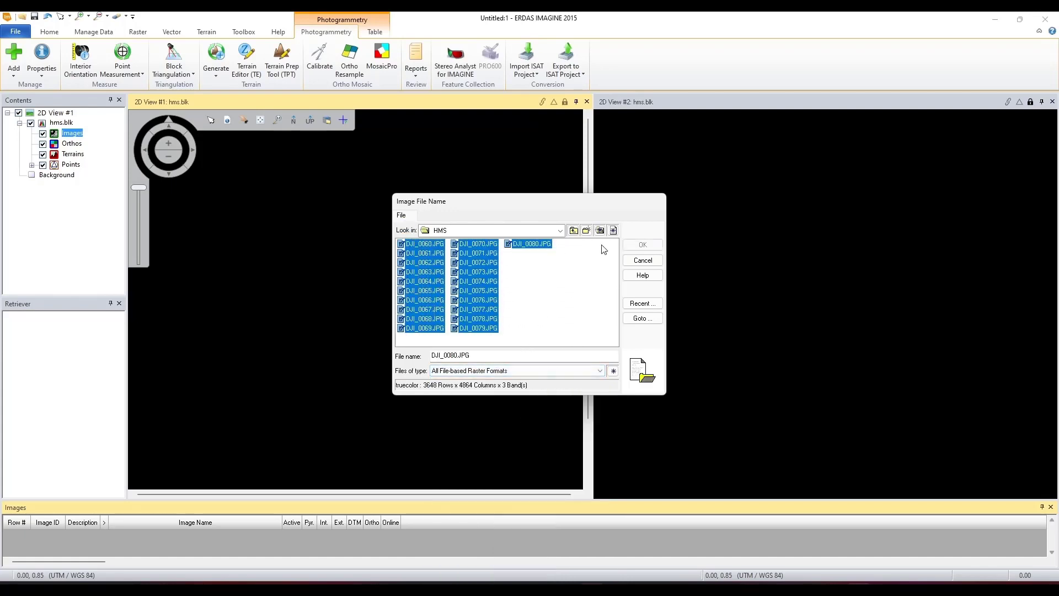
{"action": "left_click", "coordinate": [654, 246]}
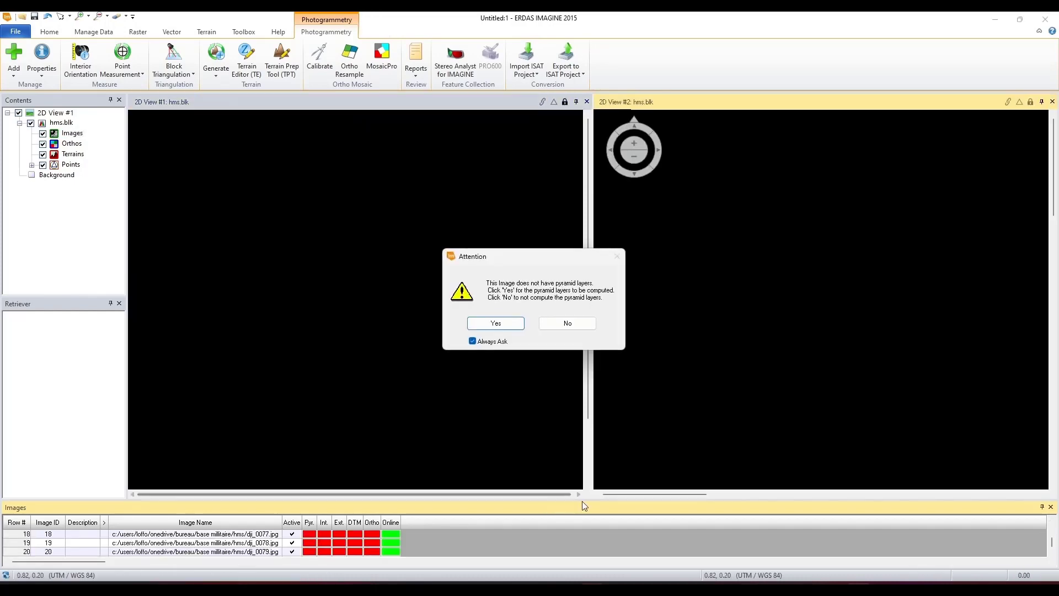
Step: Decline computing pyramid layers at the first request, accept it at the second, and close the process list
{"action": "left_click", "coordinate": [568, 324]}
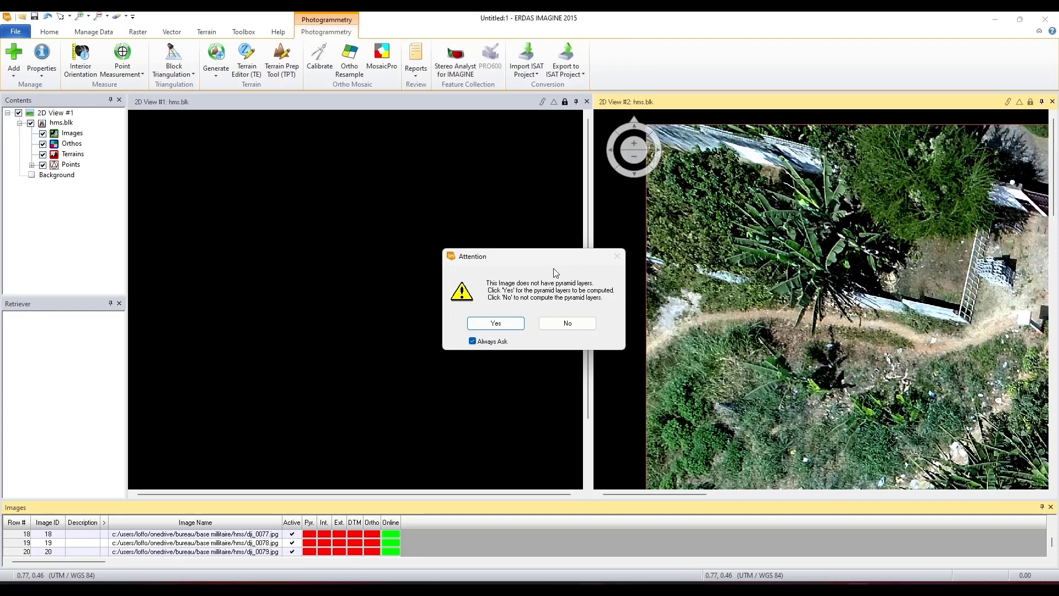
{"action": "left_click", "coordinate": [514, 326]}
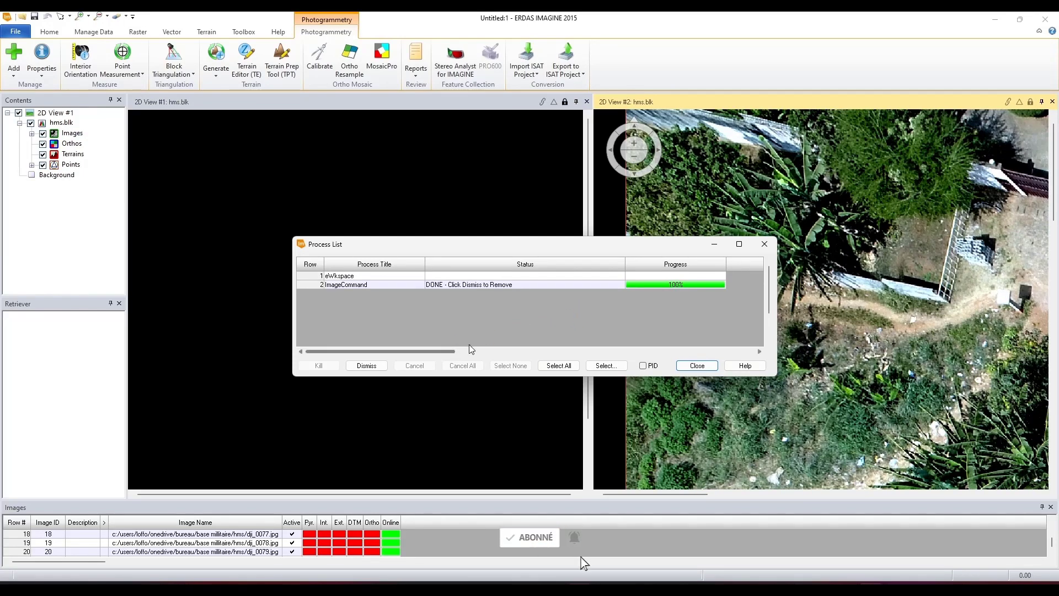
{"action": "left_click", "coordinate": [696, 366]}
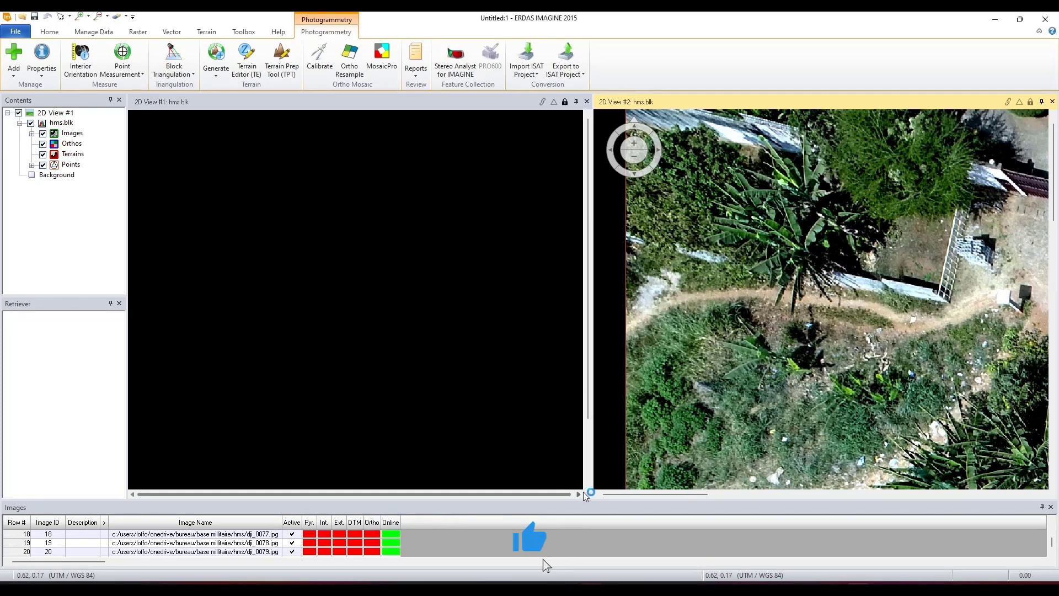
Step: Compute pyramid layers for all images in the block that lack pyramids
{"action": "left_click", "coordinate": [324, 541]}
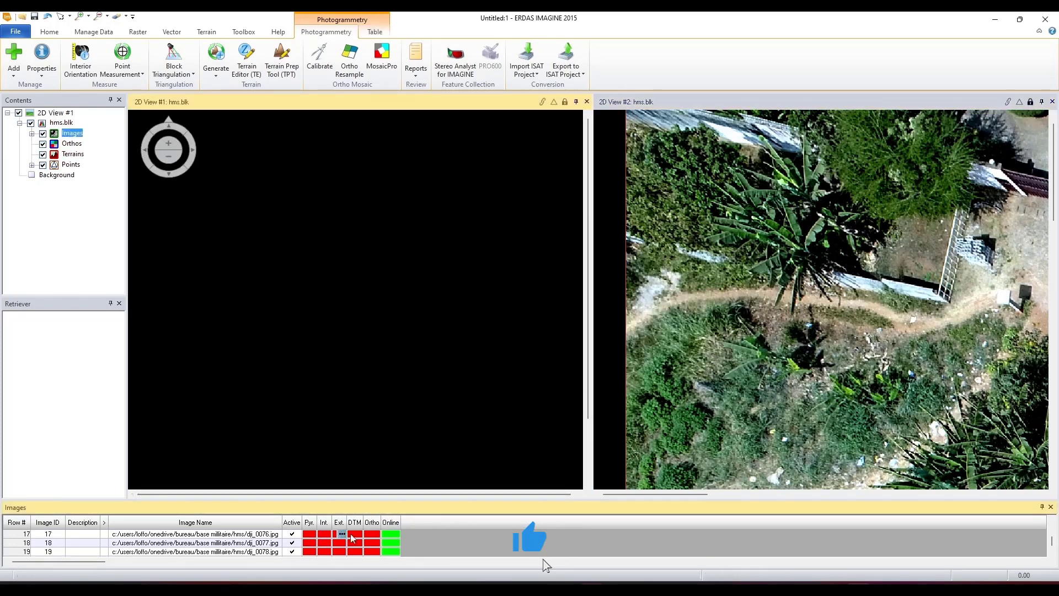
{"action": "scroll", "coordinate": [313, 542], "scroll_direction": "up", "scroll_amount": 5}
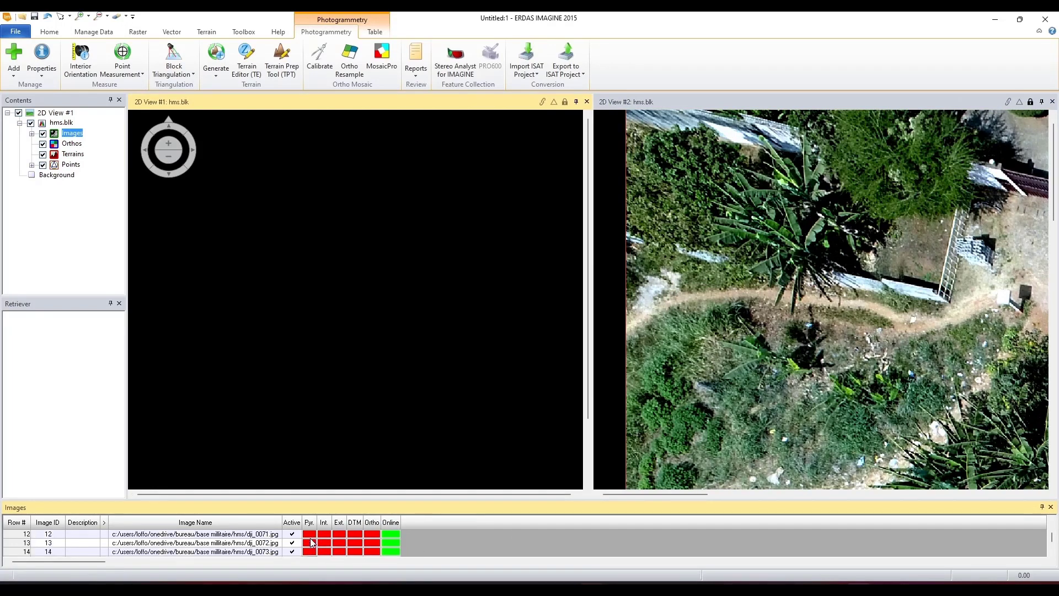
{"action": "scroll", "coordinate": [312, 543], "scroll_direction": "up", "scroll_amount": 3}
{"action": "left_click", "coordinate": [313, 534]}
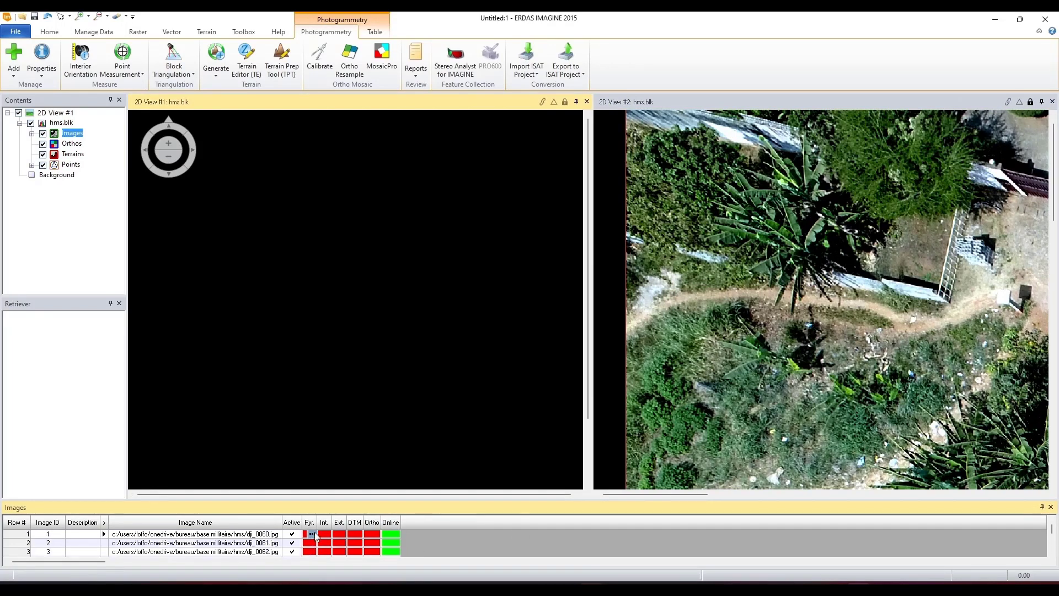
{"action": "right_click", "coordinate": [308, 524]}
{"action": "left_click", "coordinate": [307, 523]}
{"action": "left_click", "coordinate": [309, 542]}
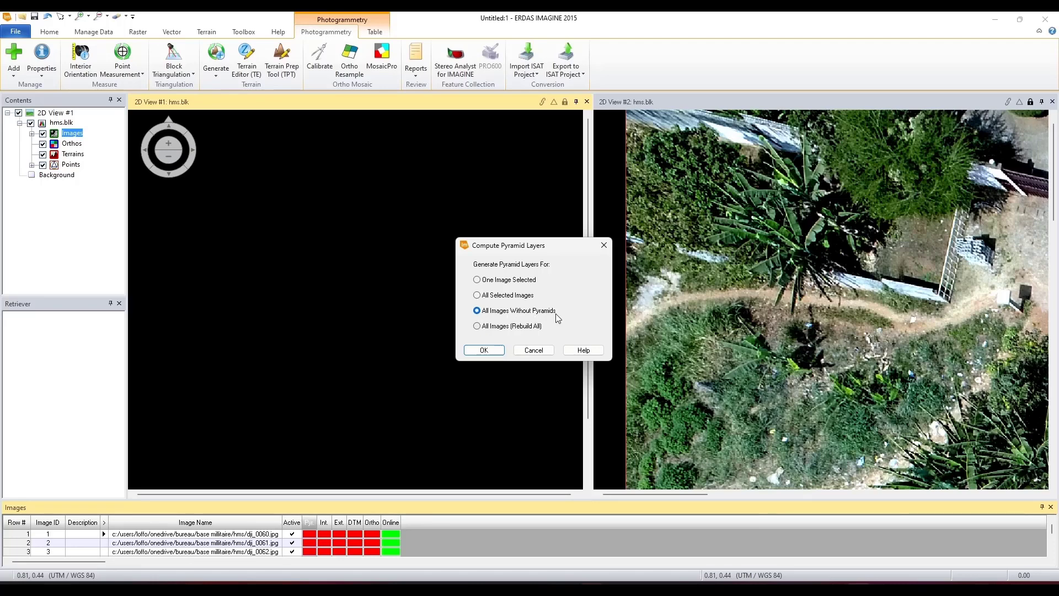
{"action": "left_click", "coordinate": [483, 351]}
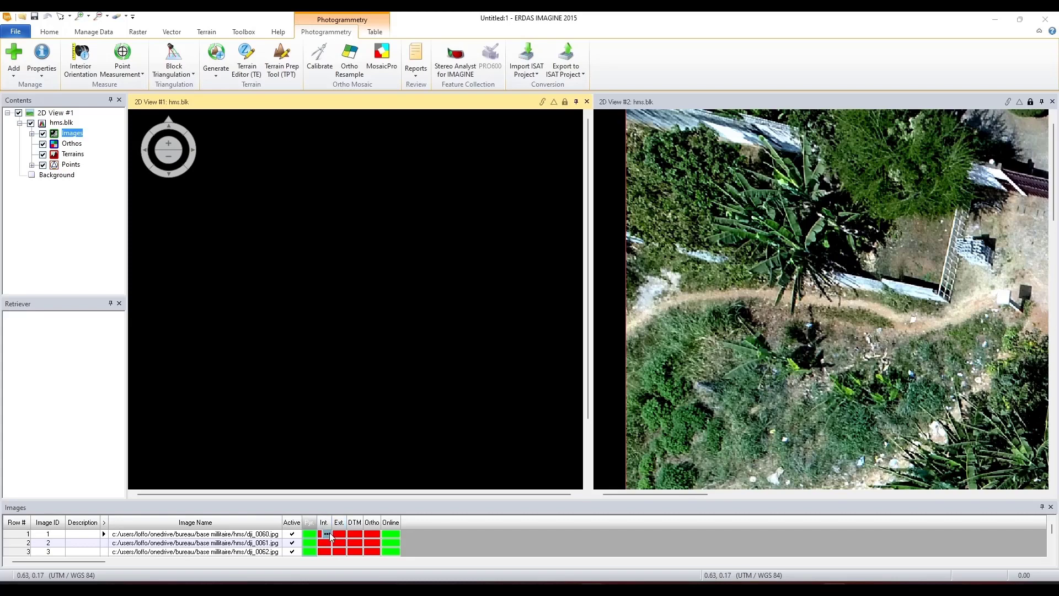
Step: Open the interior orientation settings of dji_0060.jpg and consult slide 3 of Modele Erdas.pptx in PowerPoint about pixel size
{"action": "left_click", "coordinate": [329, 534]}
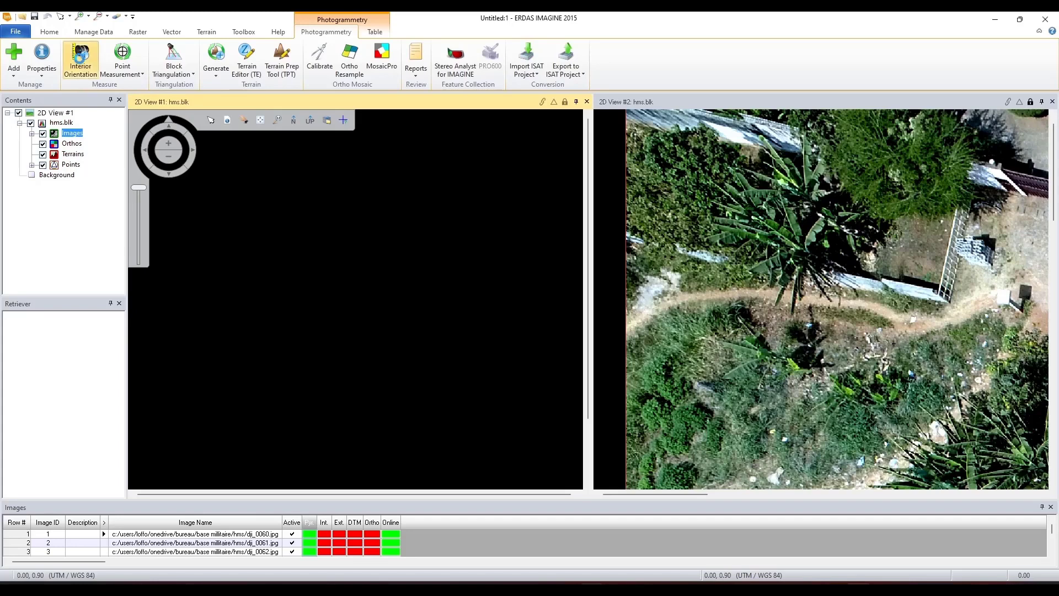
{"action": "left_click", "coordinate": [80, 54]}
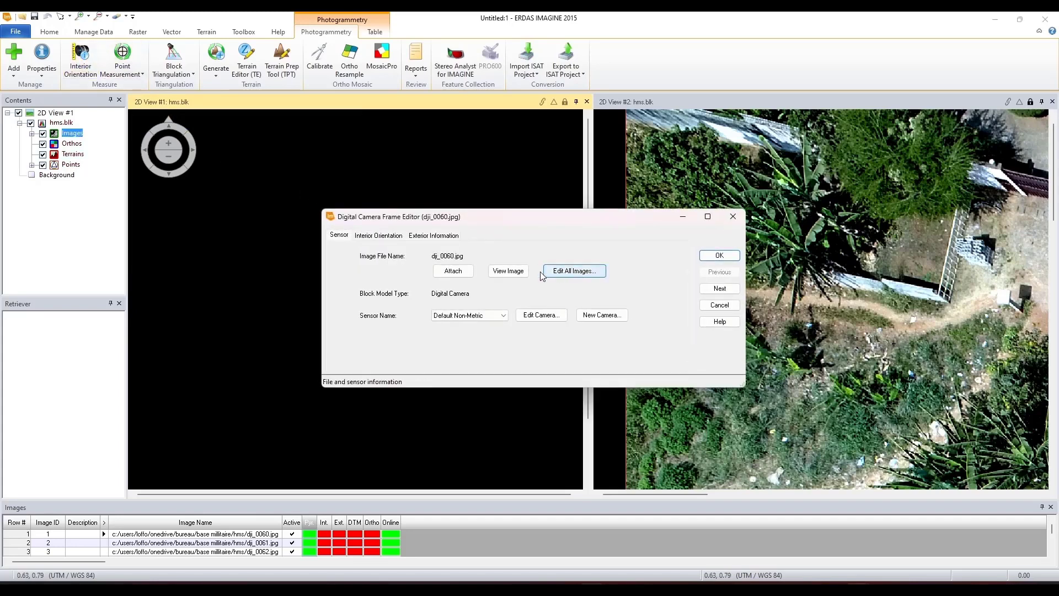
{"action": "left_click", "coordinate": [385, 240]}
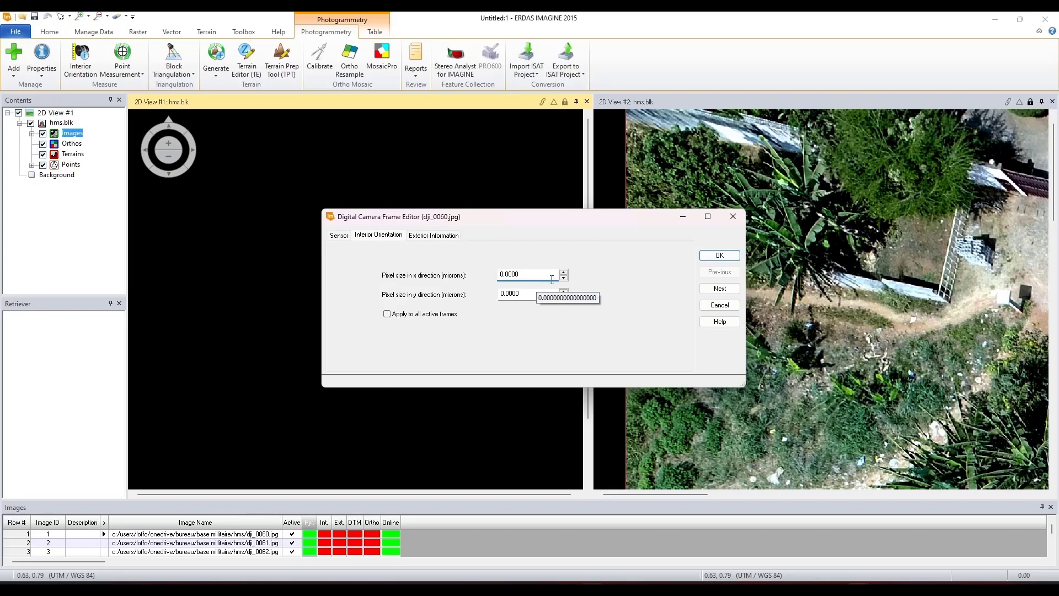
{"action": "left_click", "coordinate": [786, 584]}
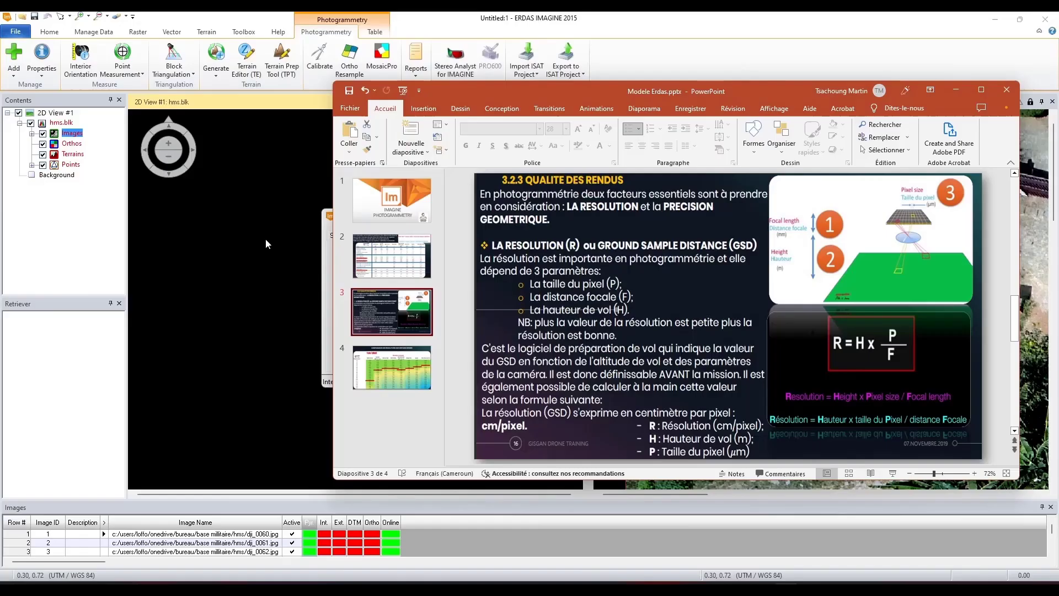
Step: Back in ERDAS IMAGINE, set the x and y pixel sizes to 2.64 microns and apply them to all active frames
{"action": "left_click", "coordinate": [266, 244]}
{"action": "left_click_drag", "start_coordinate": [498, 276], "coordinate": [518, 276]}
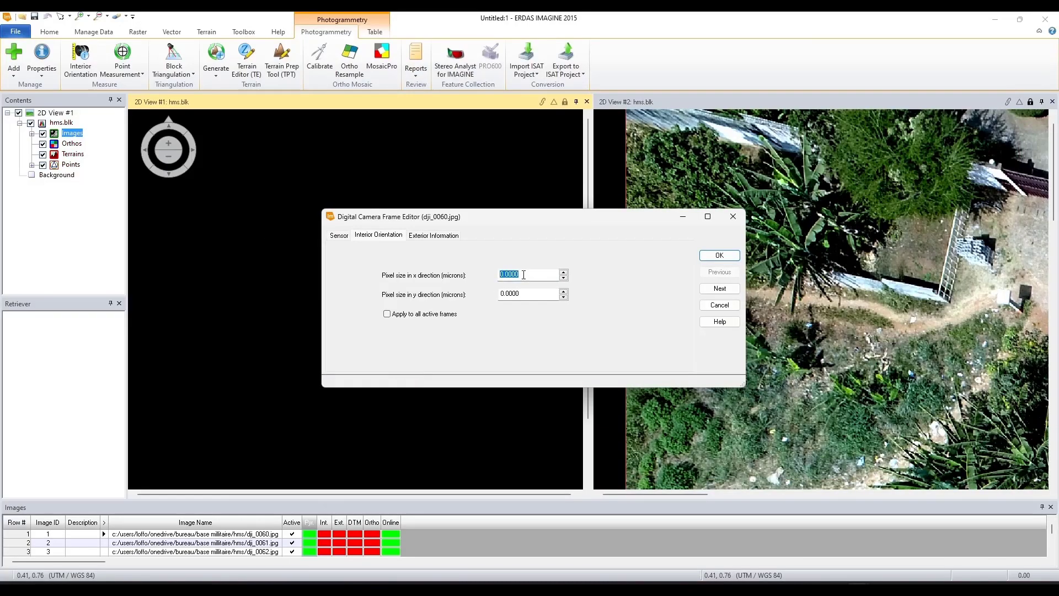
{"action": "type", "text": "2.64"}
{"action": "left_click_drag", "start_coordinate": [529, 296], "coordinate": [485, 296]}
{"action": "type", "text": "2"}
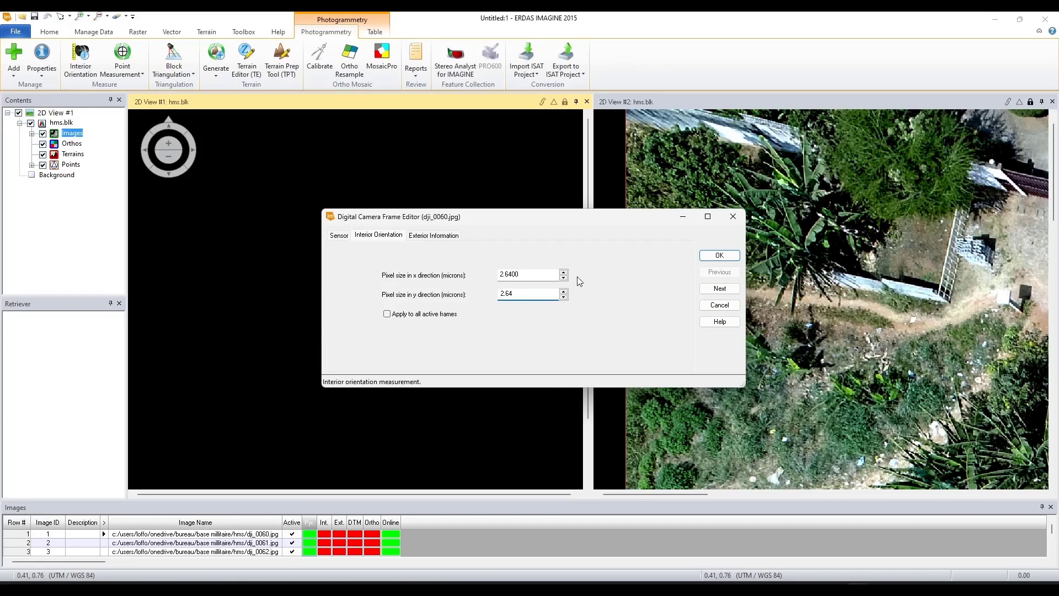
{"action": "left_click", "coordinate": [388, 314]}
{"action": "left_click", "coordinate": [719, 255]}
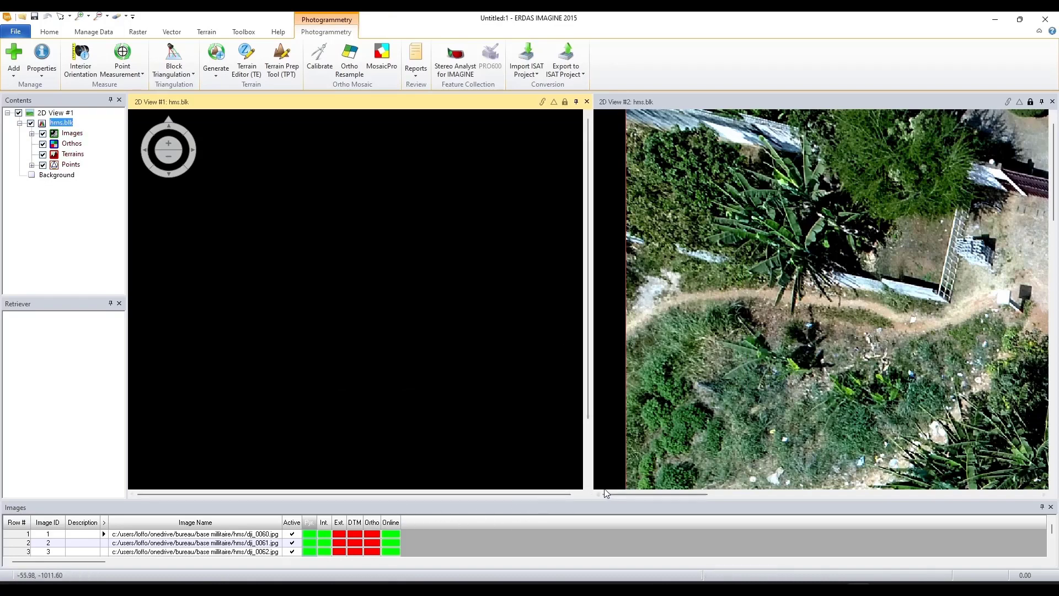
{"action": "left_click", "coordinate": [339, 542]}
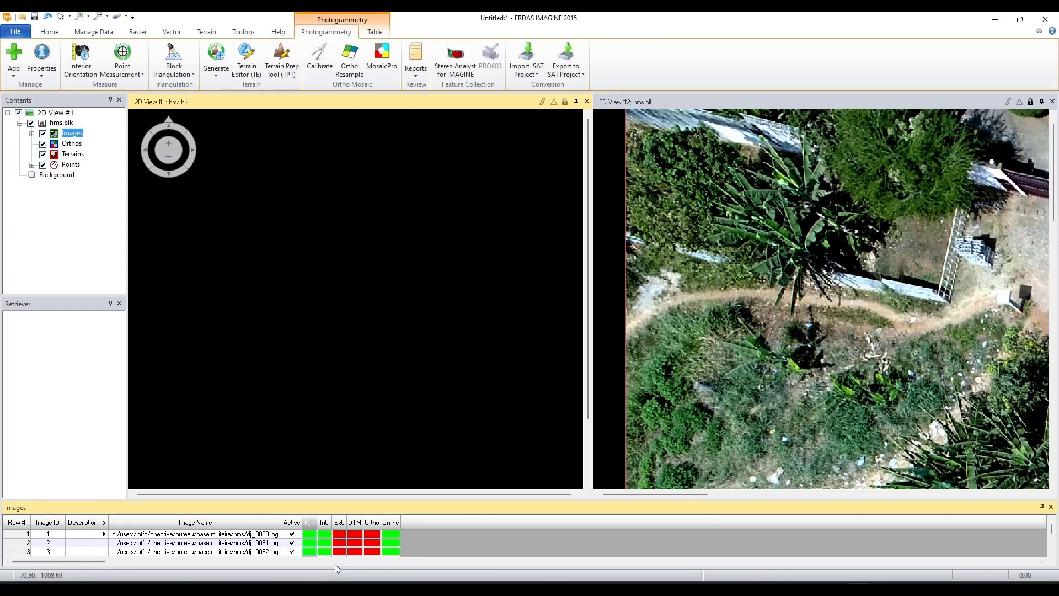
{"action": "mouse_move", "coordinate": [353, 556]}
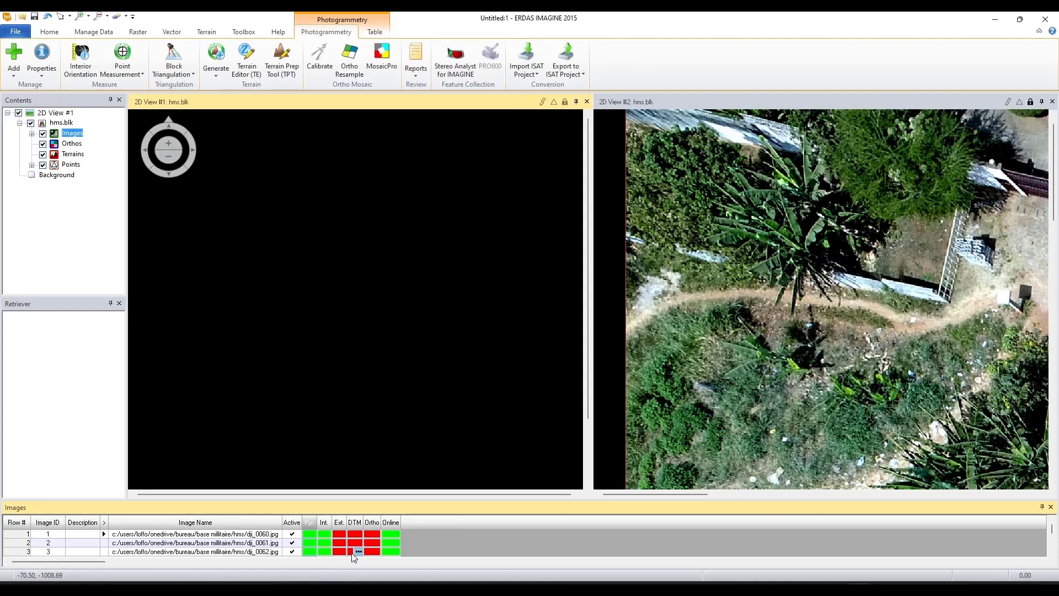